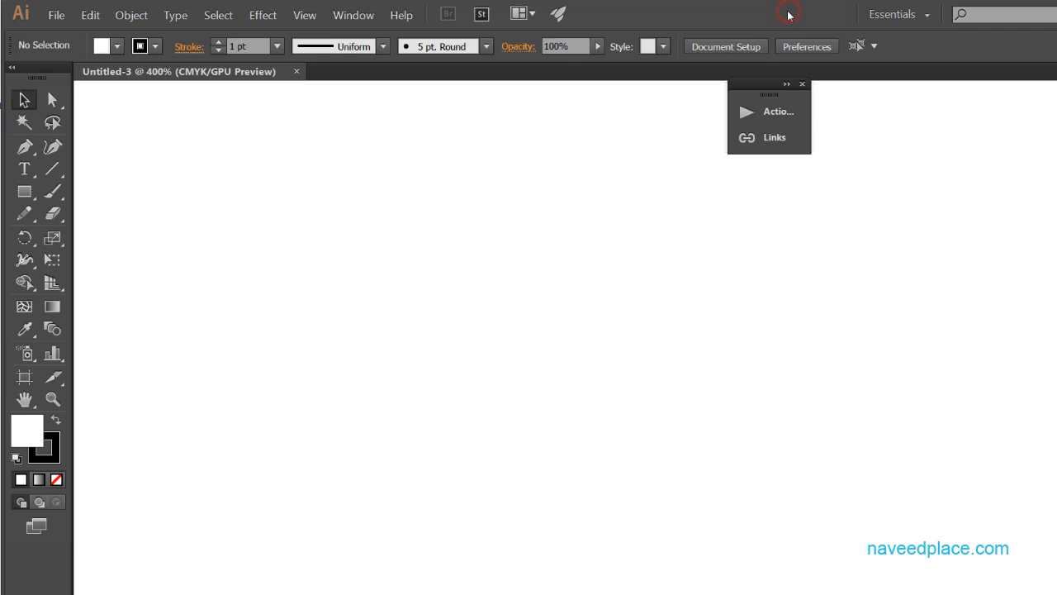
left_click_drag(789, 14, 786, 14)
left_click(89, 15)
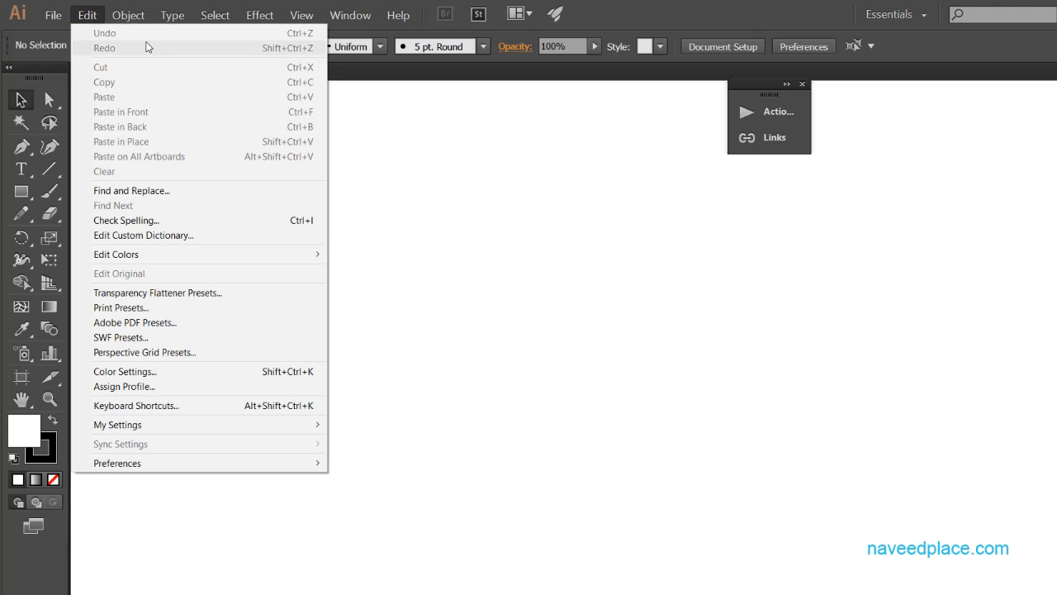
left_click(751, 299)
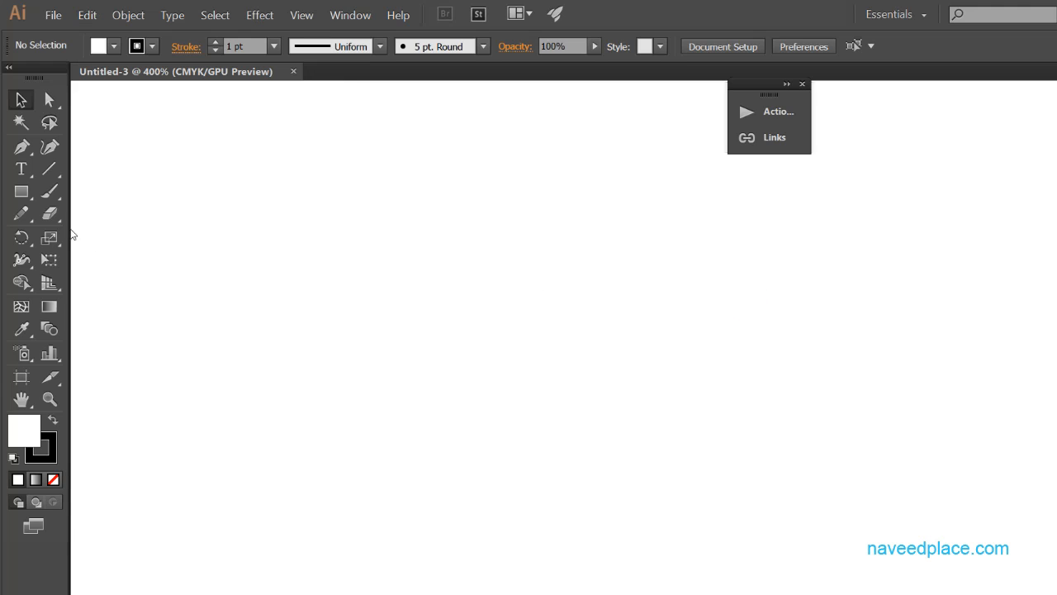
Step: Draw a rectangle about 131 by 118 pt on the artboard and fill it with the yellow swatch
left_click(25, 192)
left_click_drag(283, 240, 610, 533)
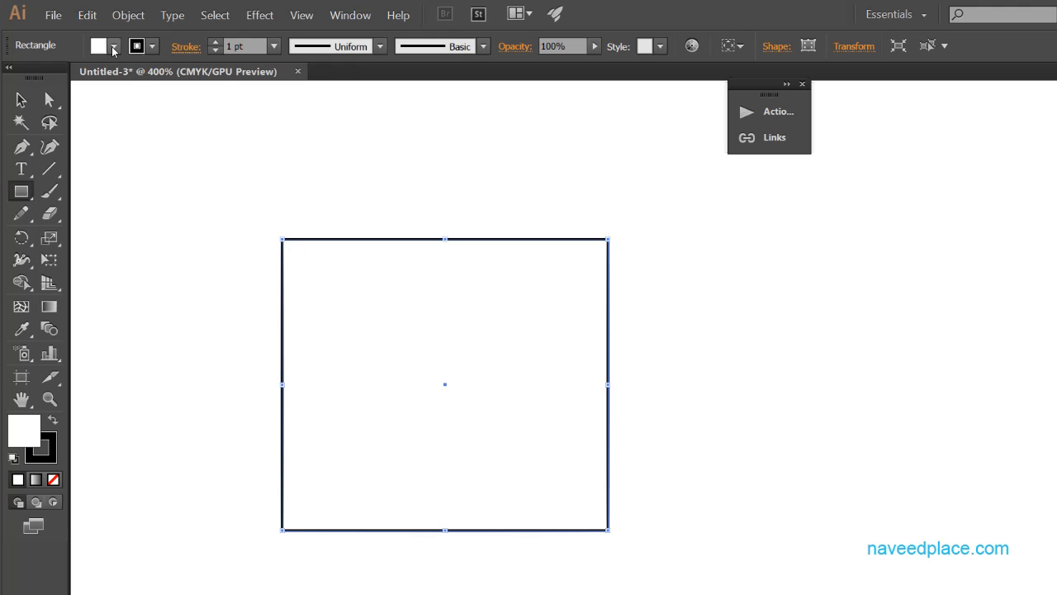
left_click(113, 47)
left_click(72, 77)
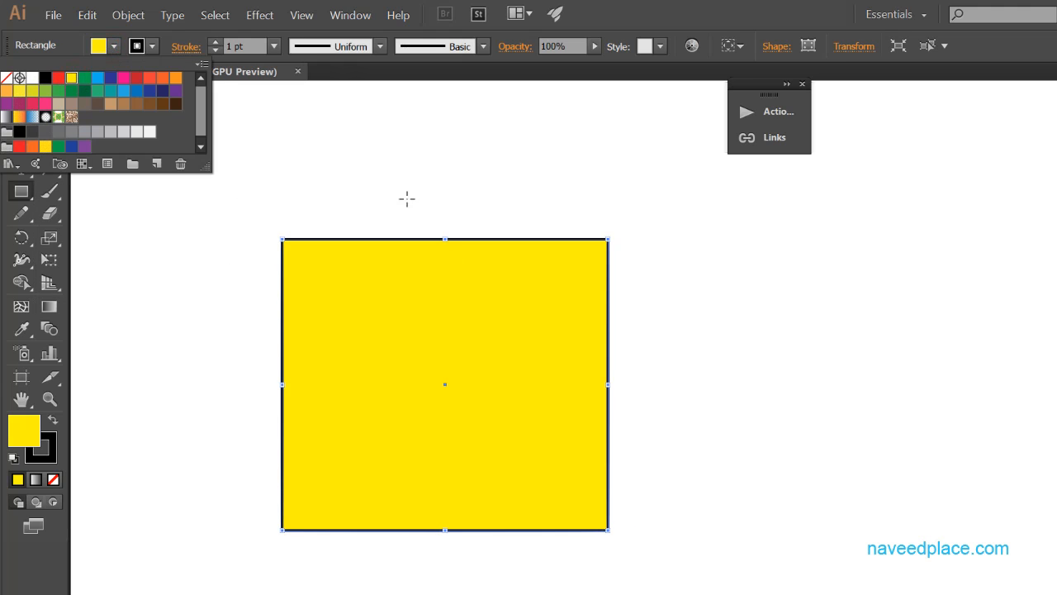
left_click(346, 197)
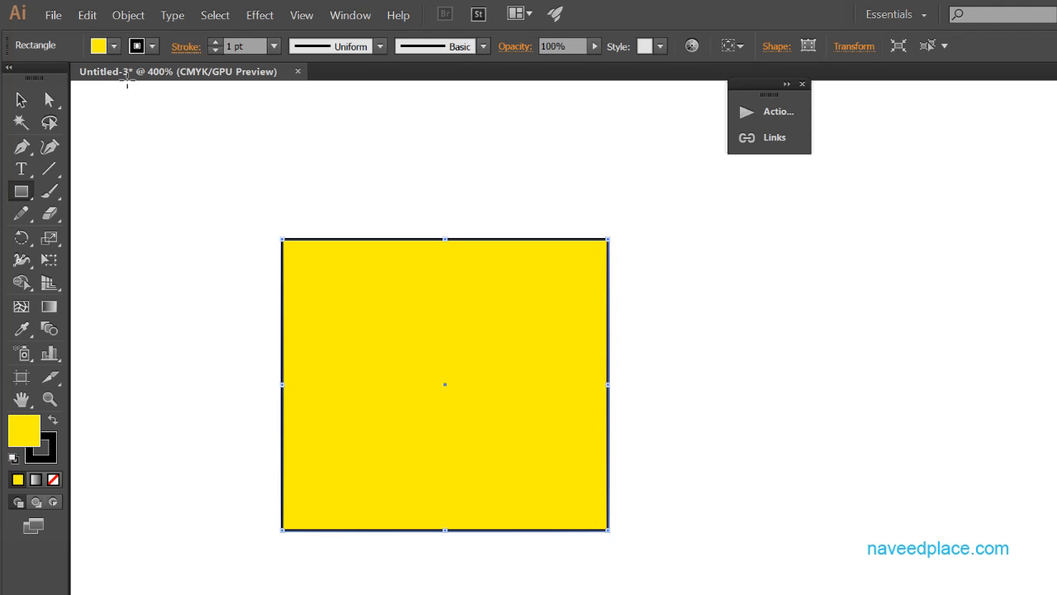
Step: Undo the yellow fill and the drawing of the rectangle
left_click(83, 17)
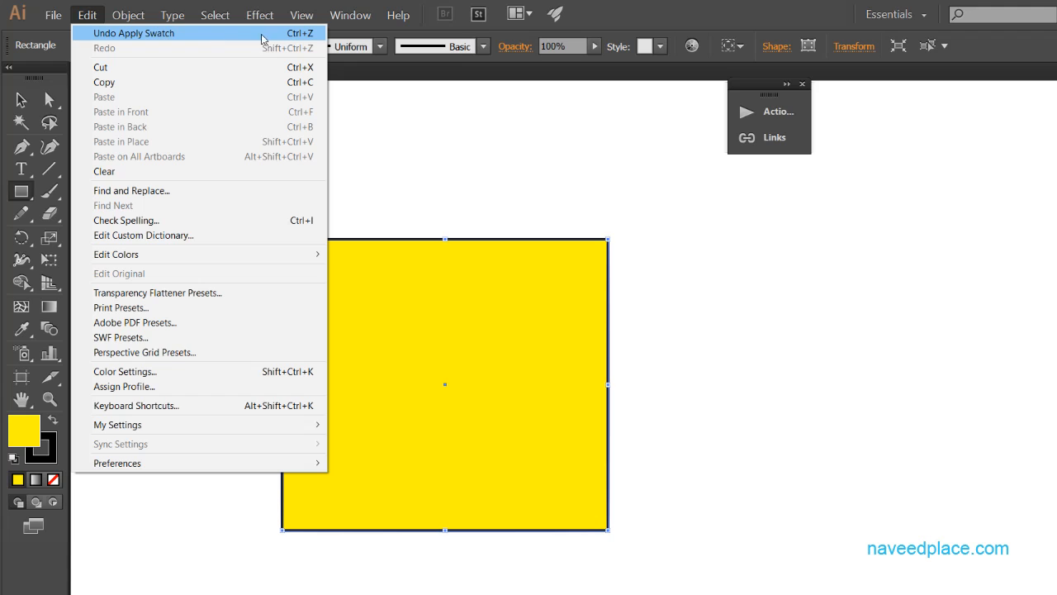
left_click(296, 33)
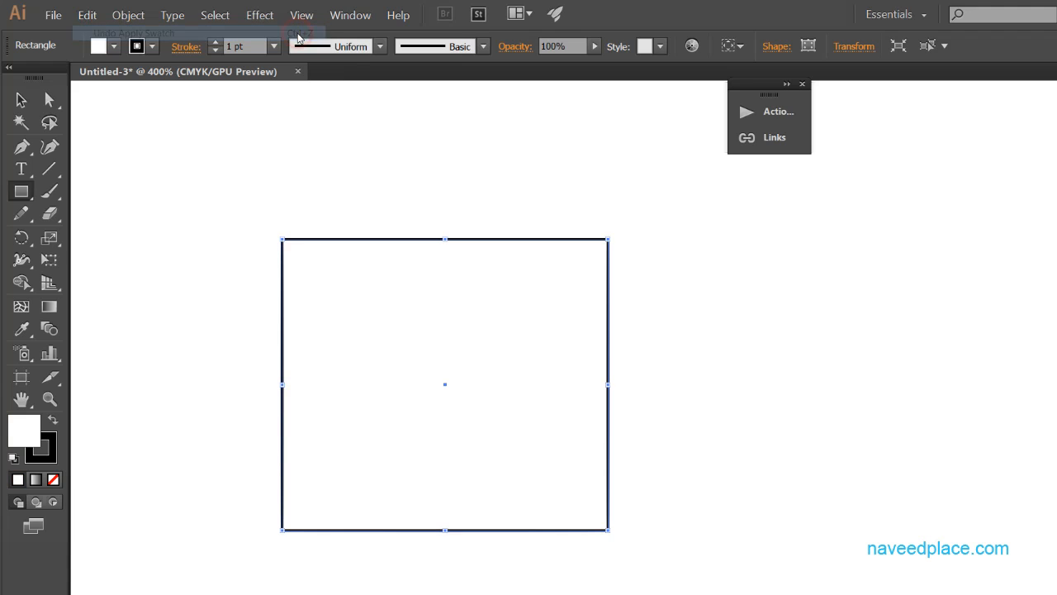
left_click(87, 15)
left_click(217, 33)
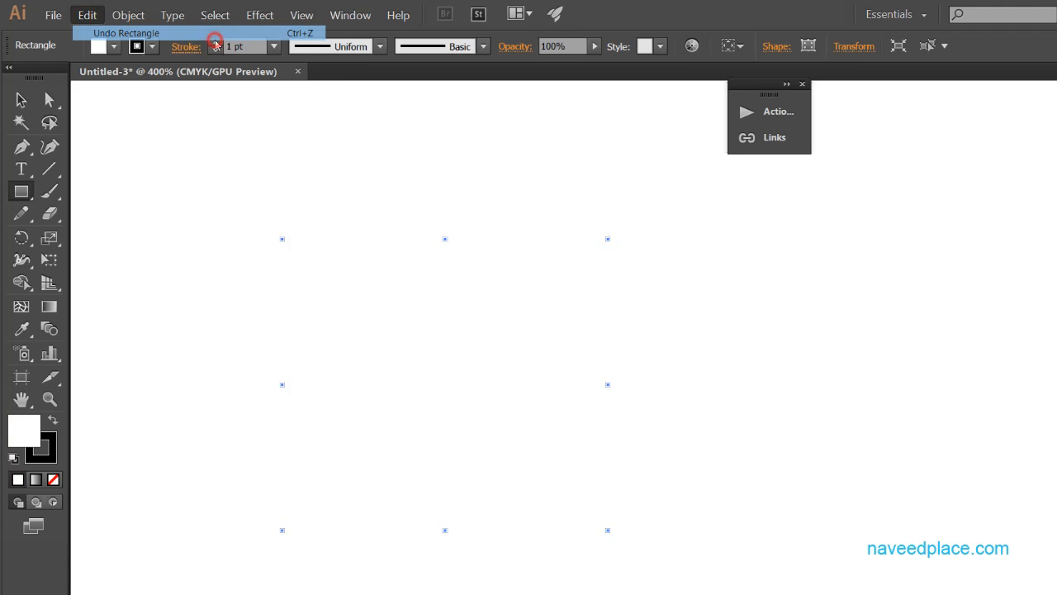
Step: Redo the rectangle and its yellow fill
left_click(87, 14)
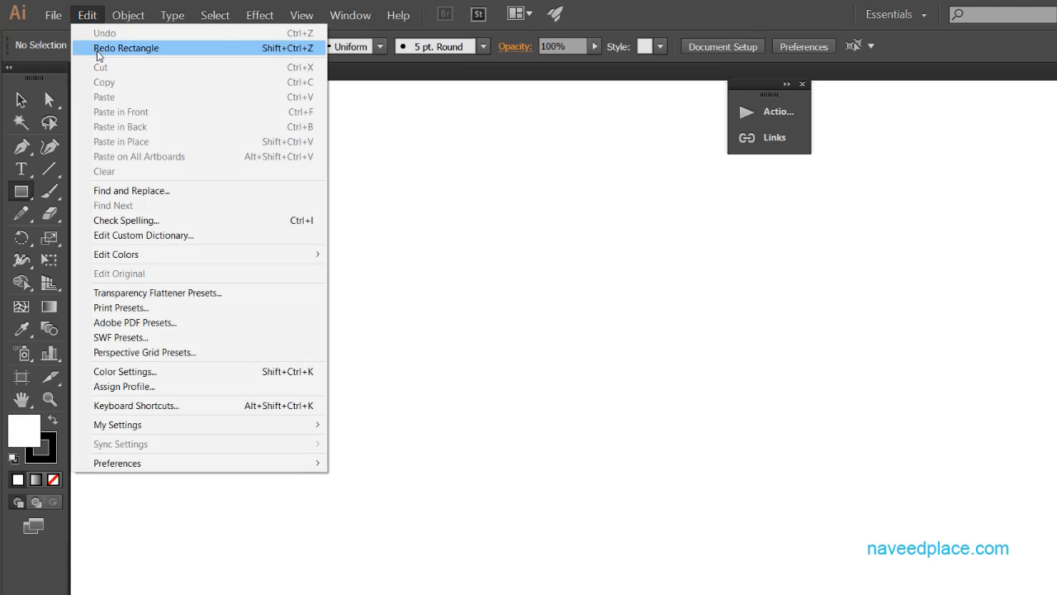
left_click(96, 48)
left_click(87, 15)
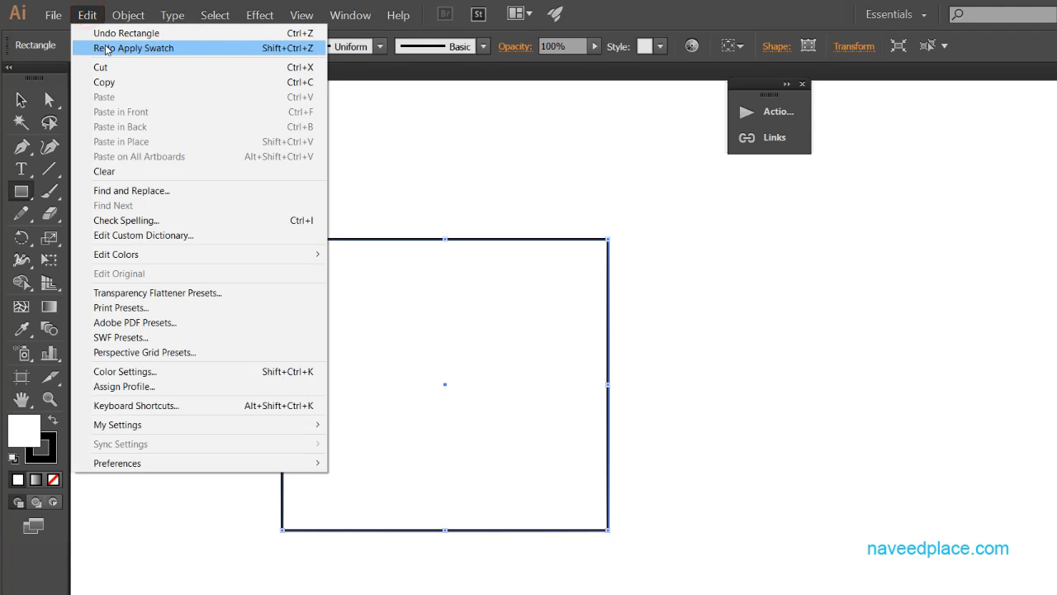
left_click(92, 48)
Step: Undo the rectangle's yellow fill once more and redo it
left_click(87, 14)
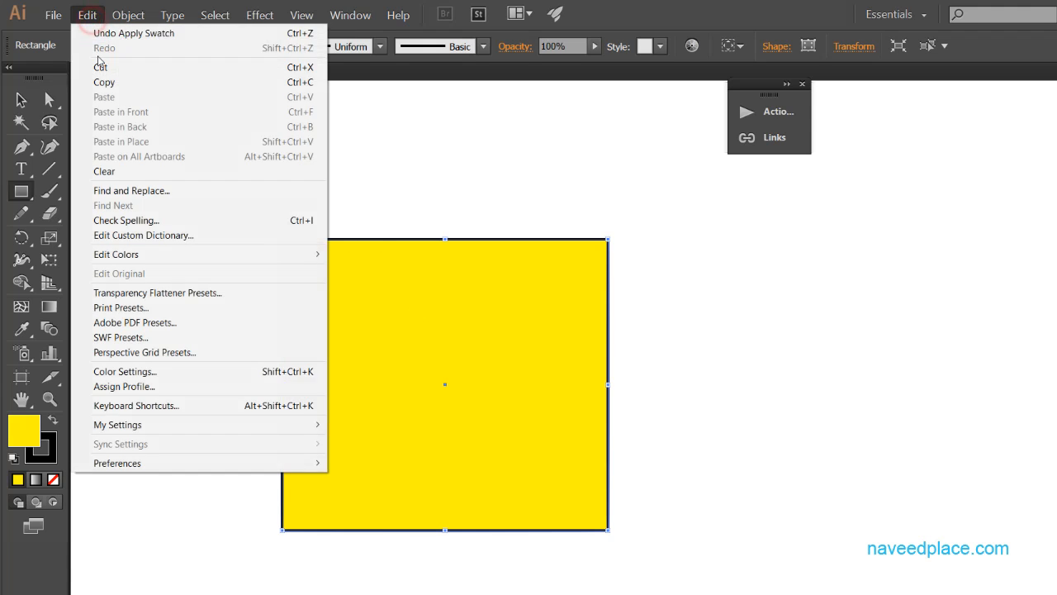
left_click(103, 33)
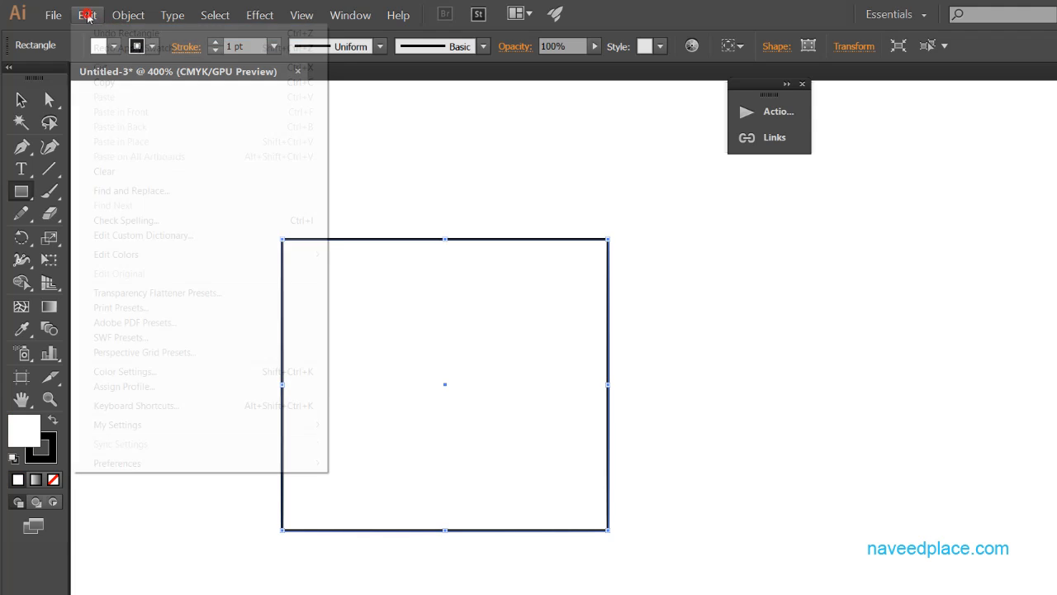
left_click(87, 15)
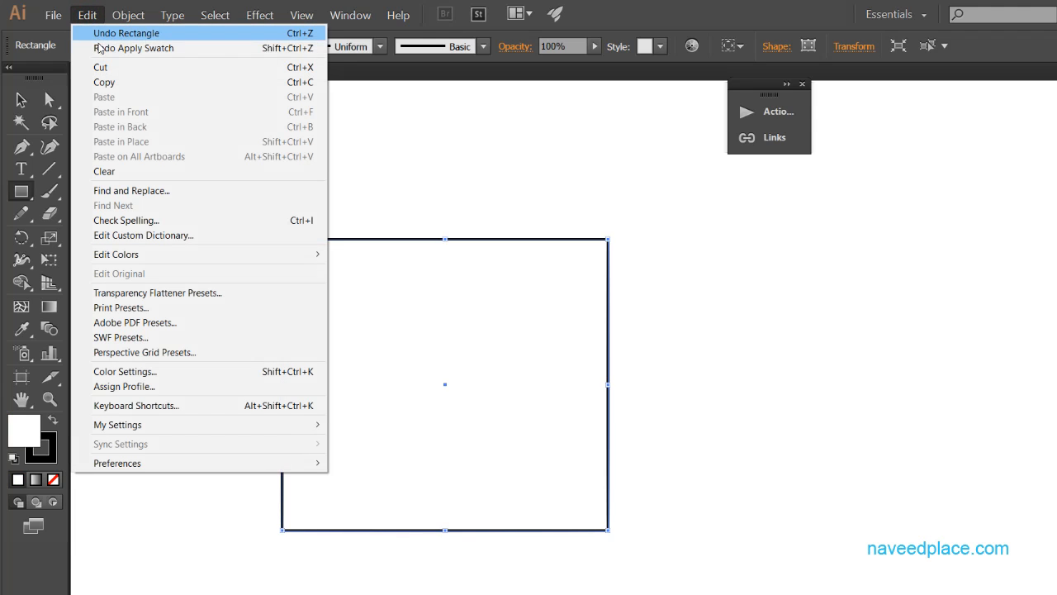
left_click(152, 48)
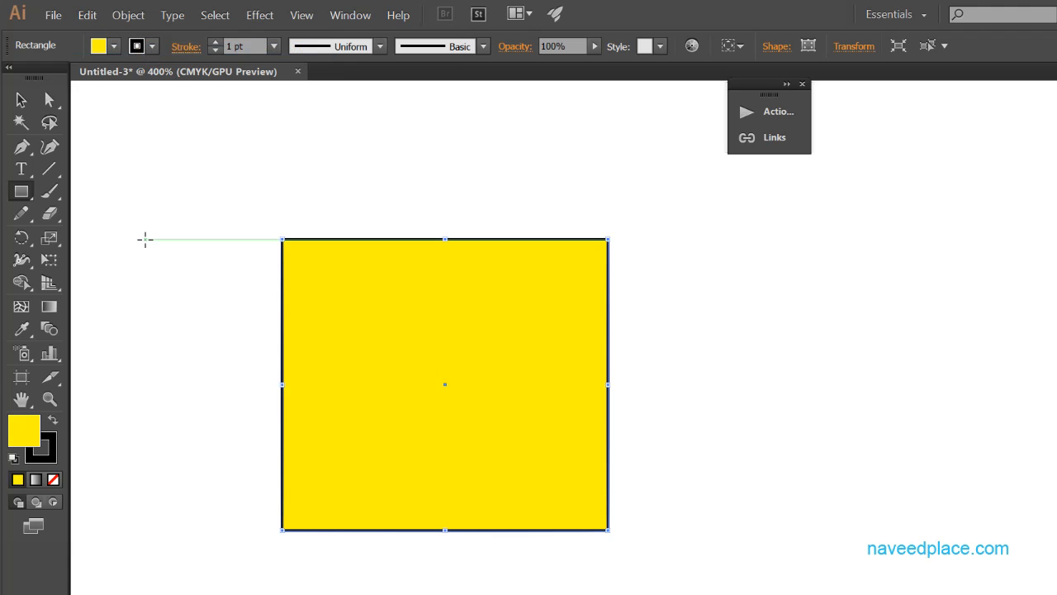
left_click(88, 16)
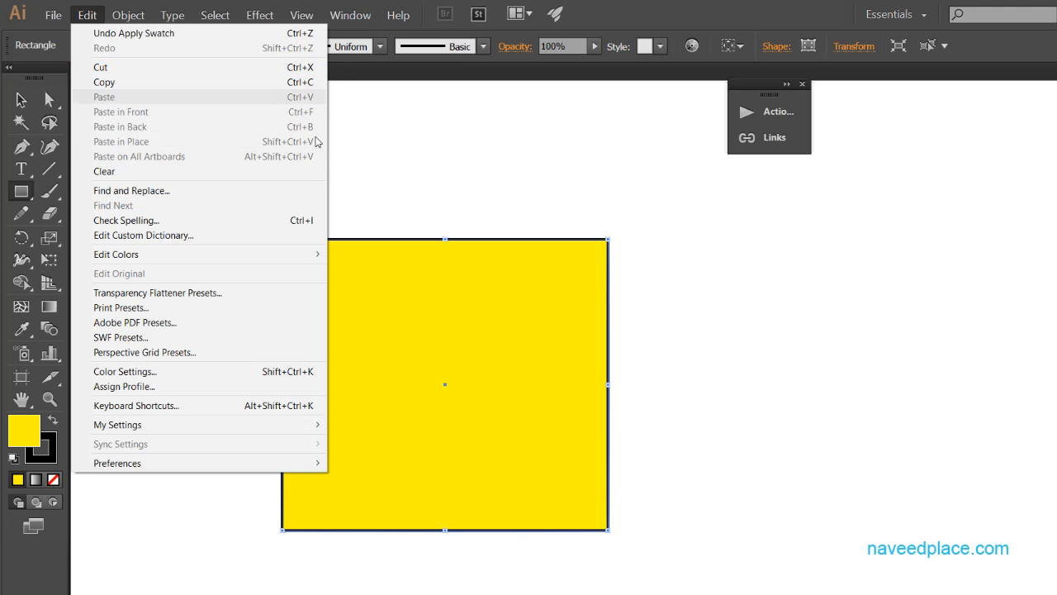
left_click(434, 194)
left_click(652, 339)
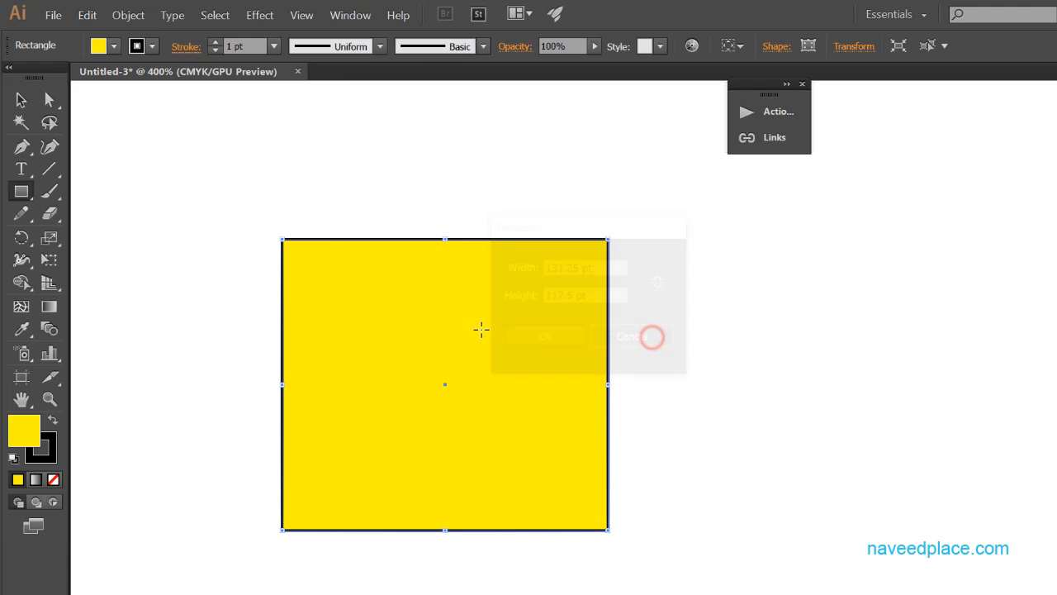
Step: Move the yellow rectangle slightly up and to the left
left_click(21, 100)
left_click_drag(619, 471, 487, 413)
left_click_drag(401, 351, 336, 286)
Step: Frame the whole artboard with the yellow rectangle in view at 100% zoom
left_click(49, 399)
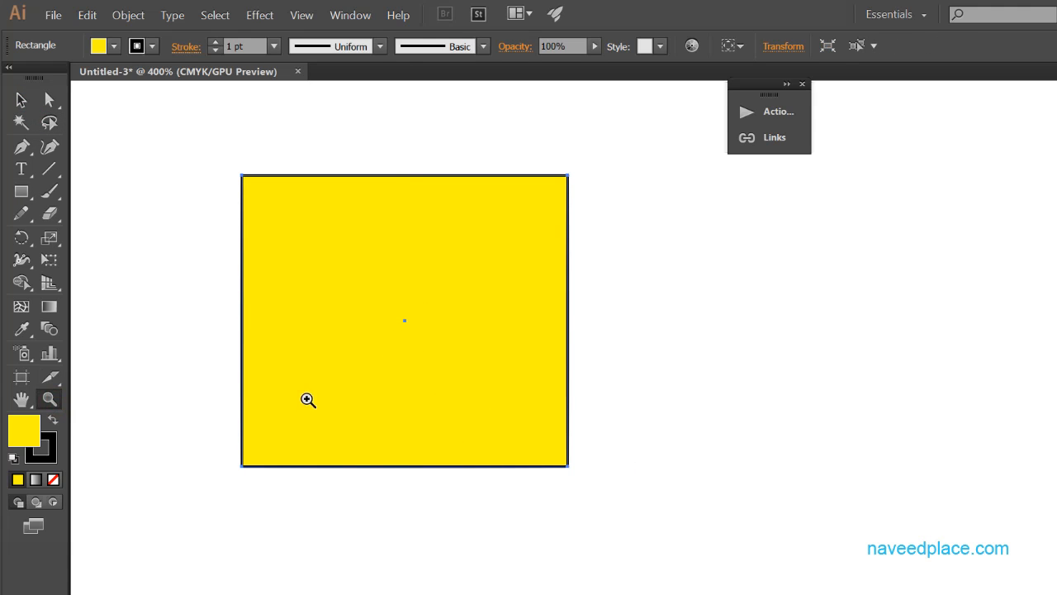
left_click(349, 391, "alt")
left_click(875, 383, "alt")
left_click_drag(576, 381, 479, 380)
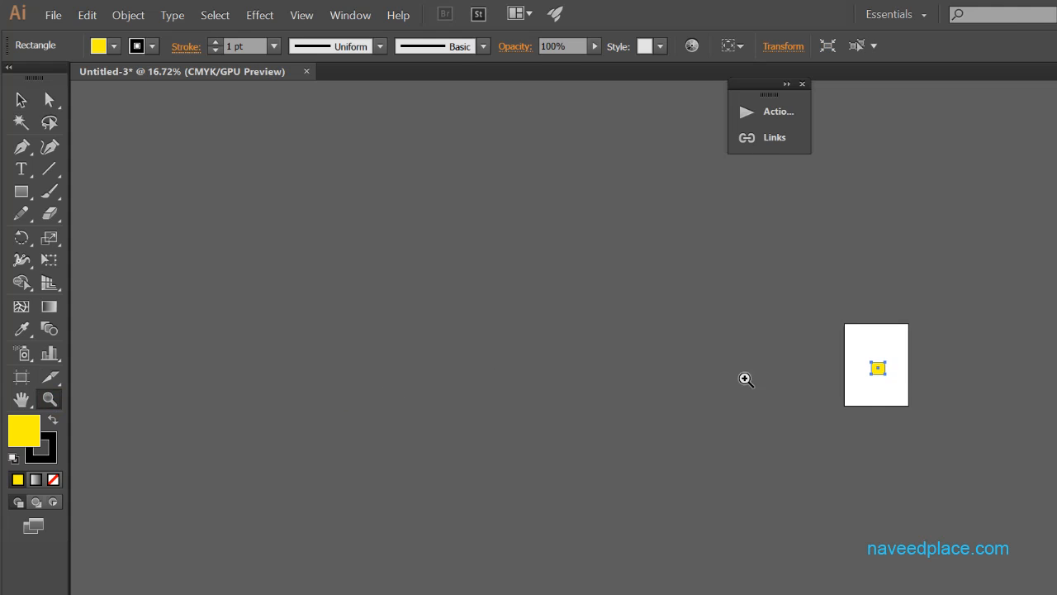
left_click(893, 372)
left_click(893, 372)
left_click(802, 361)
left_click_drag(364, 359, 793, 369)
left_click_drag(372, 319, 511, 322)
left_click(331, 311)
left_click(333, 312)
left_click_drag(711, 323, 229, 325)
Step: Select the yellow rectangle on the artboard and cut it to the clipboard
left_click(22, 99)
left_click_drag(285, 283, 455, 446)
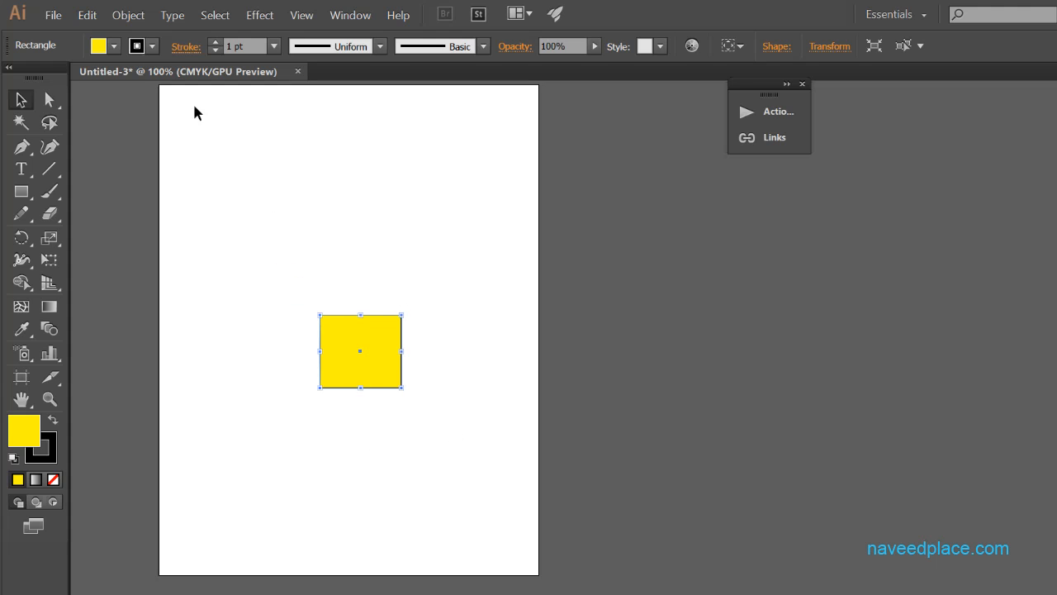
left_click(88, 15)
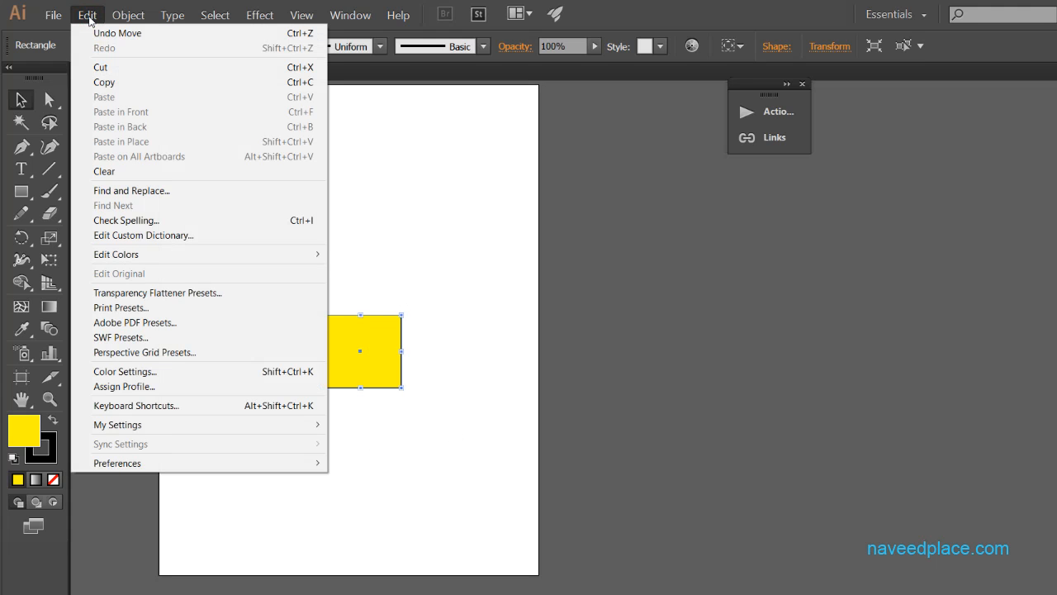
left_click(137, 68)
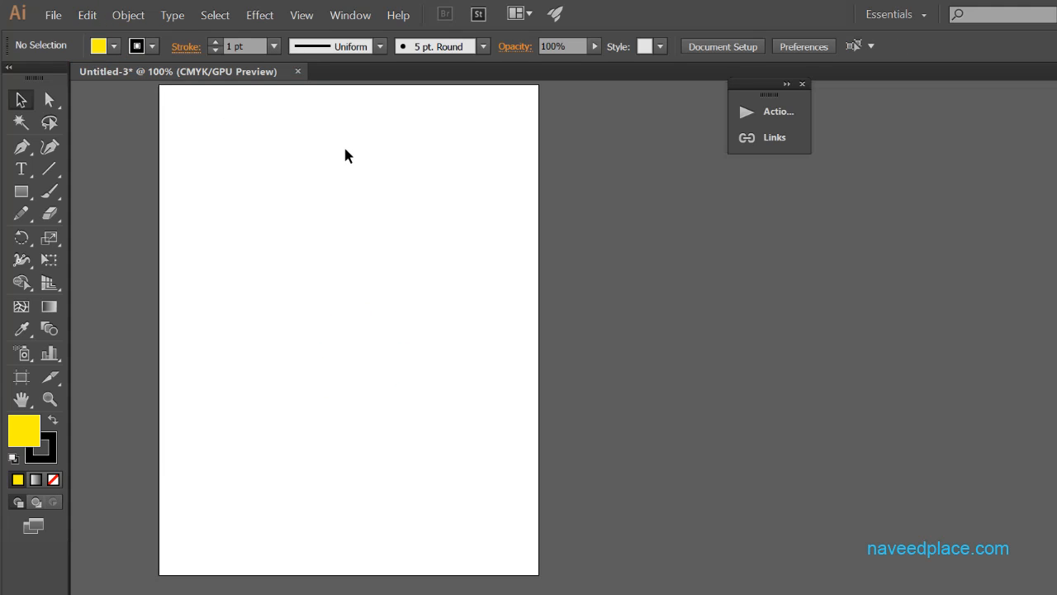
Step: Paste the cut rectangle three times and spread the copies apart, placing one on the artboard and two beside it
left_click(85, 15)
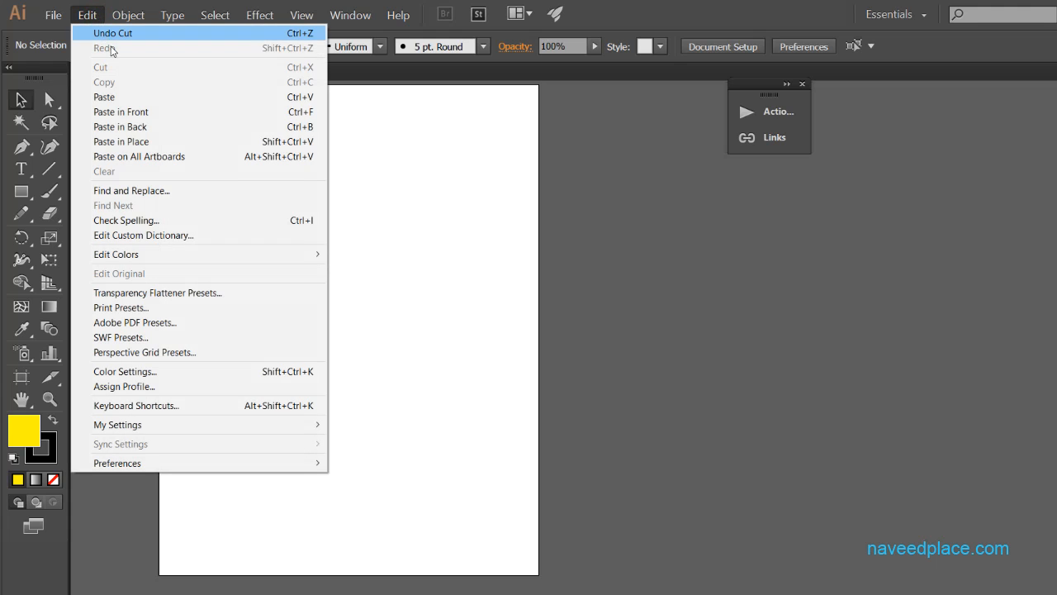
left_click(122, 98)
left_click(87, 15)
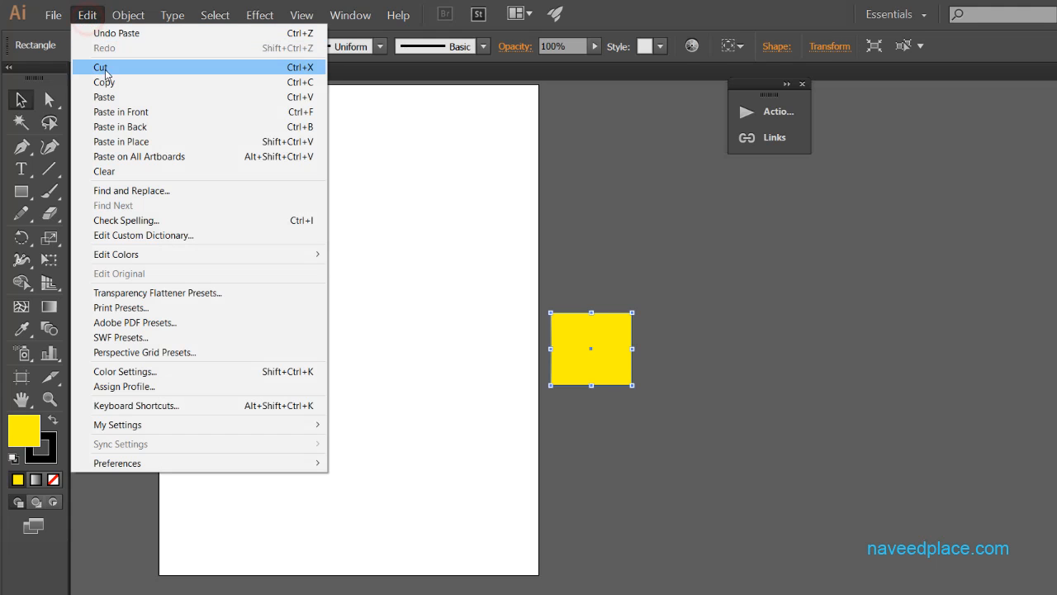
left_click(105, 97)
left_click(87, 14)
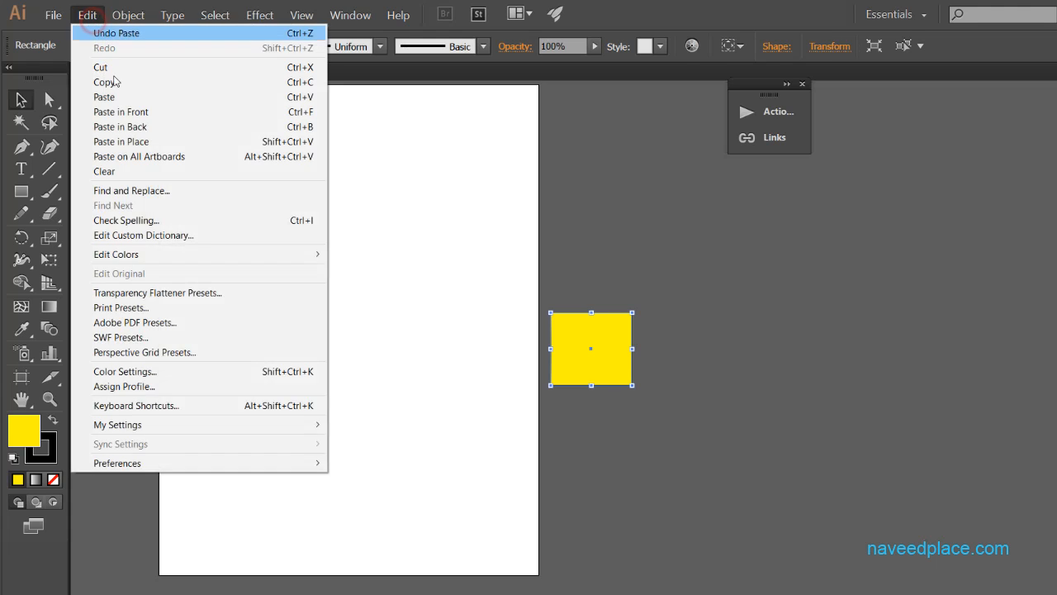
left_click(117, 97)
left_click_drag(590, 359, 610, 233)
left_click_drag(606, 361, 574, 370)
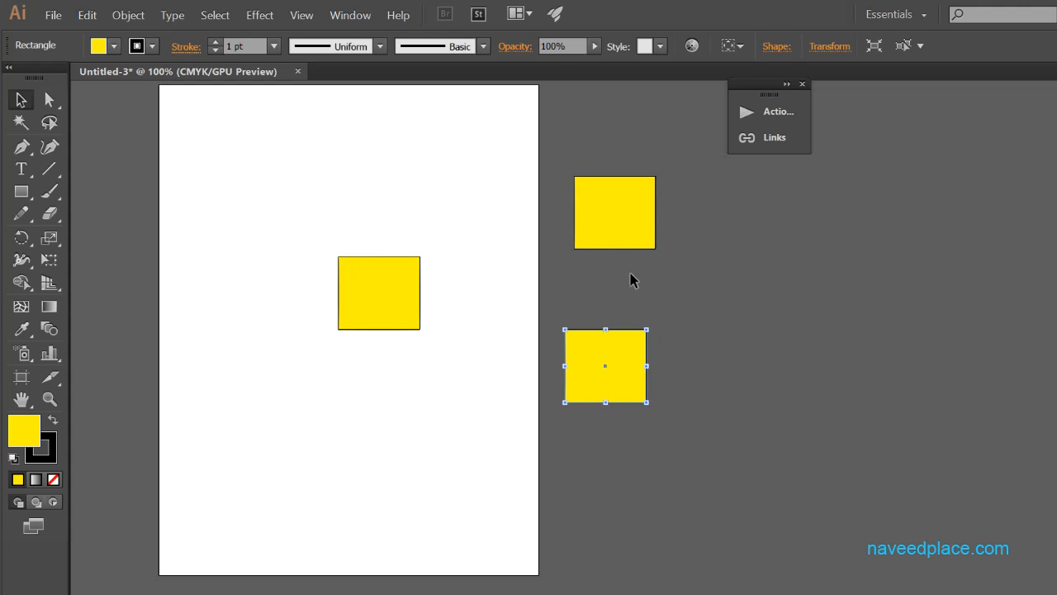
left_click_drag(310, 206, 473, 382)
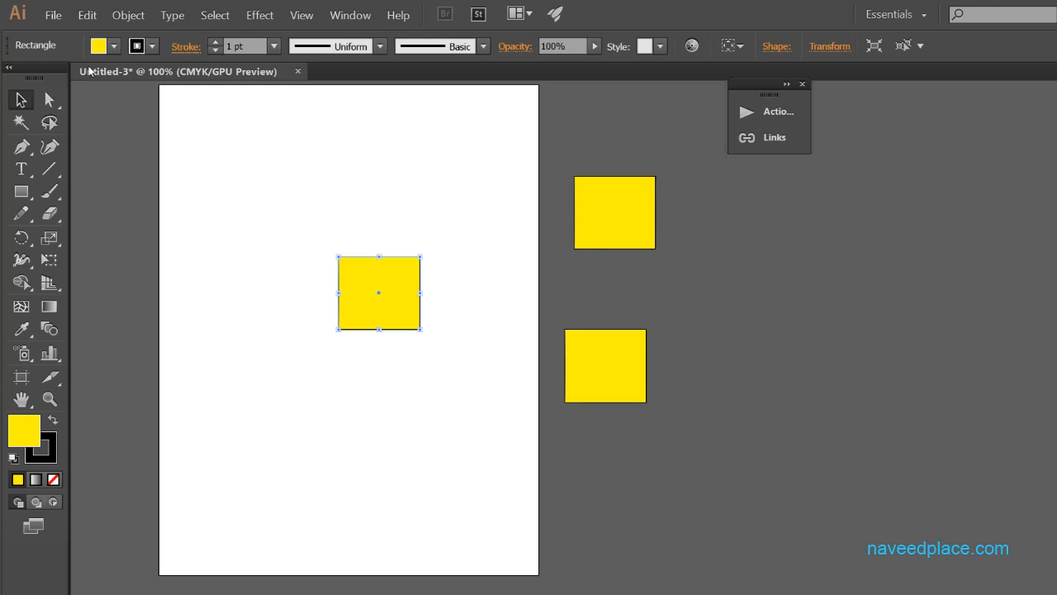
left_click(87, 15)
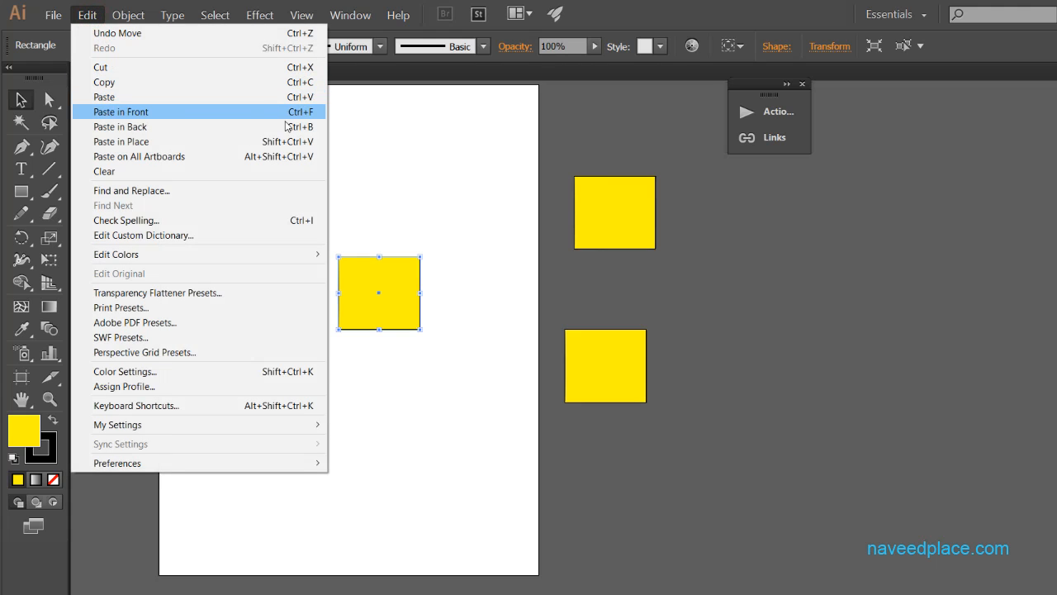
left_click(605, 214)
Step: Delete the two rectangle copies lying outside the artboard
left_click(611, 372)
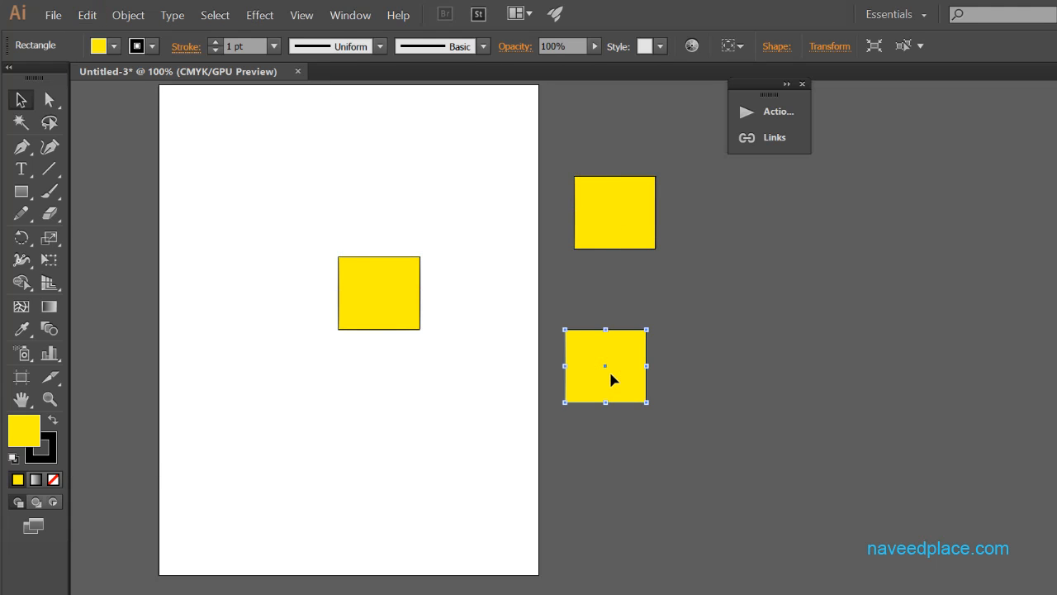
key("Delete")
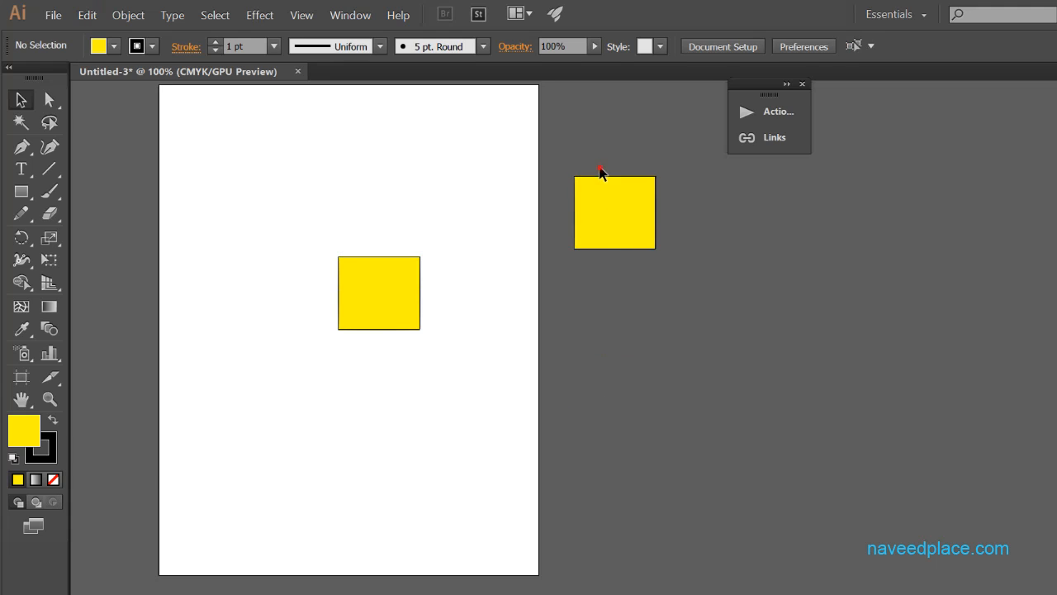
left_click(605, 198)
key("Delete")
Step: Select the remaining rectangle on the artboard and copy it to the clipboard
left_click_drag(300, 225, 462, 410)
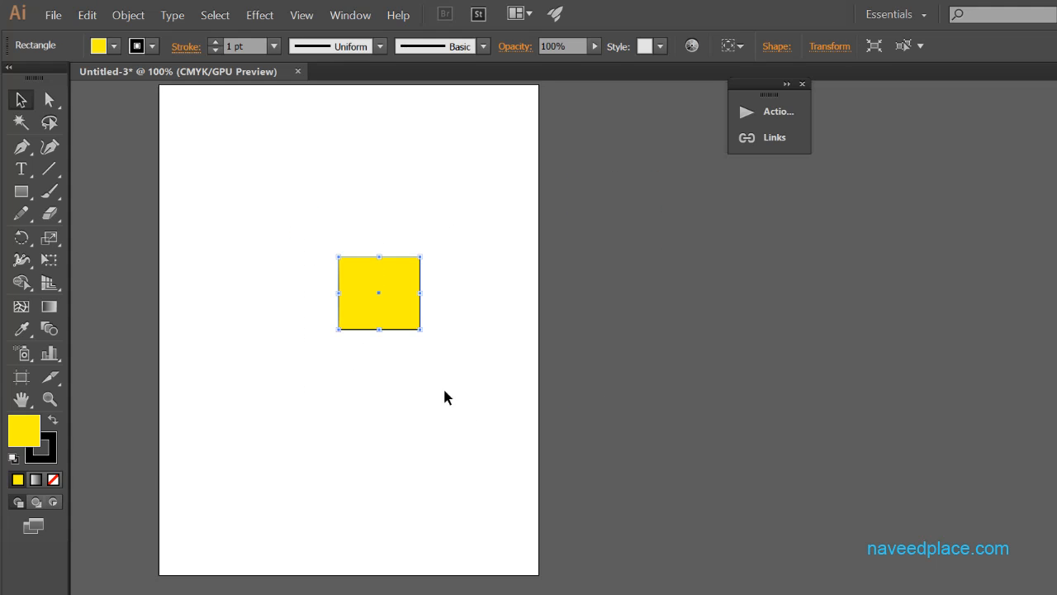
left_click(87, 15)
left_click(100, 84)
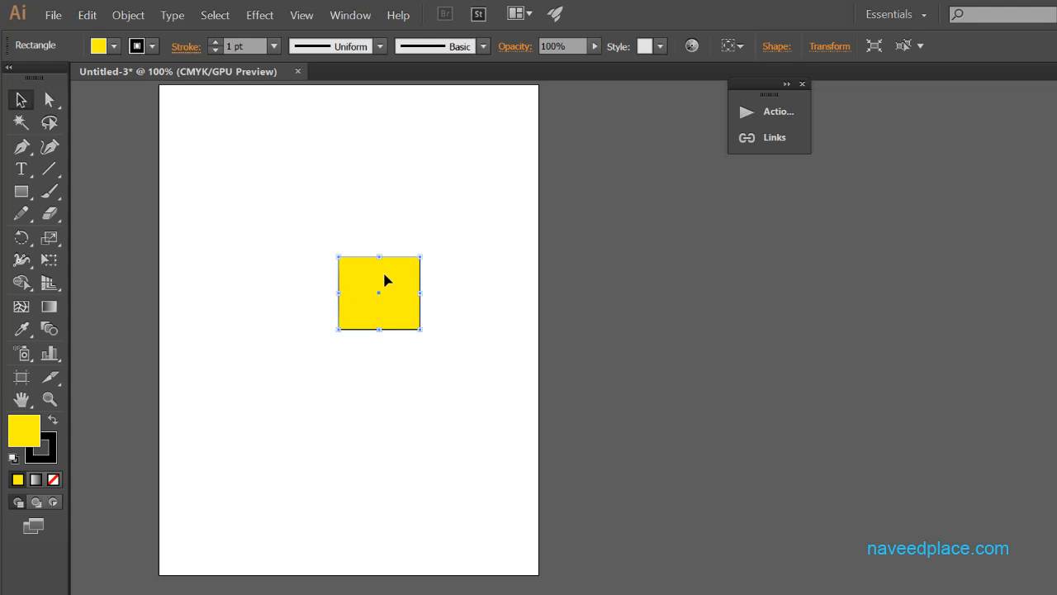
Step: Paste six copies of the rectangle and spread them over and beside the artboard, leaving the original in place
left_click(87, 14)
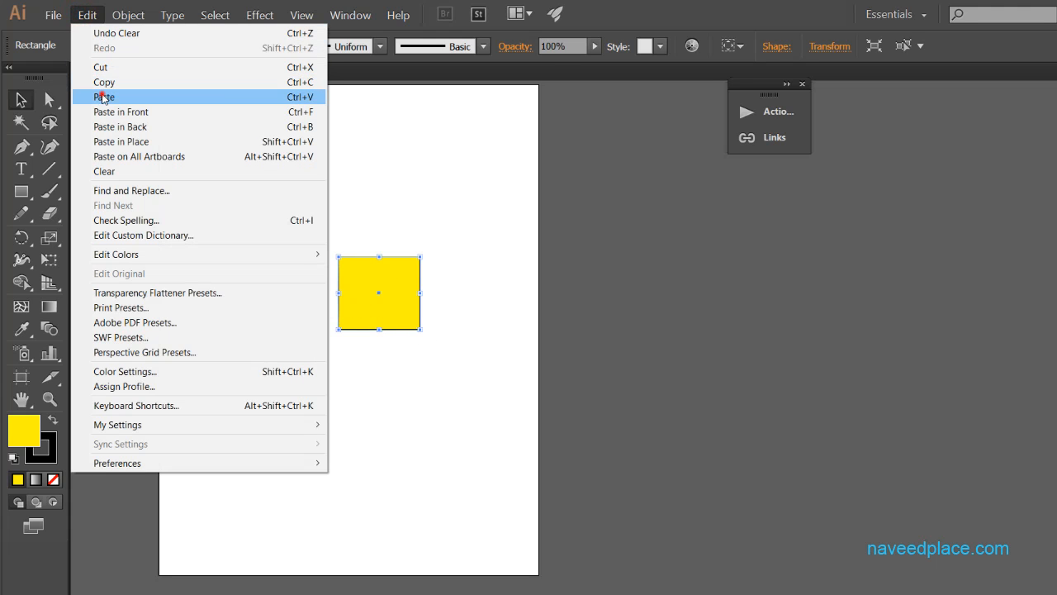
left_click(103, 97)
left_click(92, 17)
left_click(107, 98)
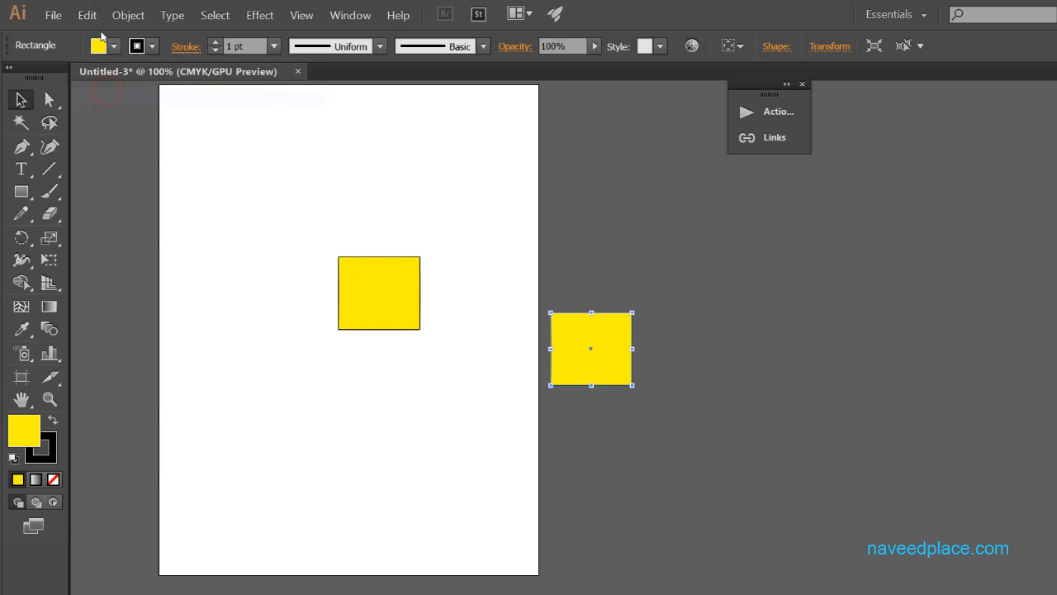
left_click(88, 14)
left_click(120, 98)
key("ctrl")
left_click_drag(598, 365, 579, 217)
left_click_drag(595, 346, 551, 481)
left_click_drag(596, 356, 553, 359)
Step: Select the original rectangle on the artboard and paste the copied rectangle in front of it
left_click(389, 269)
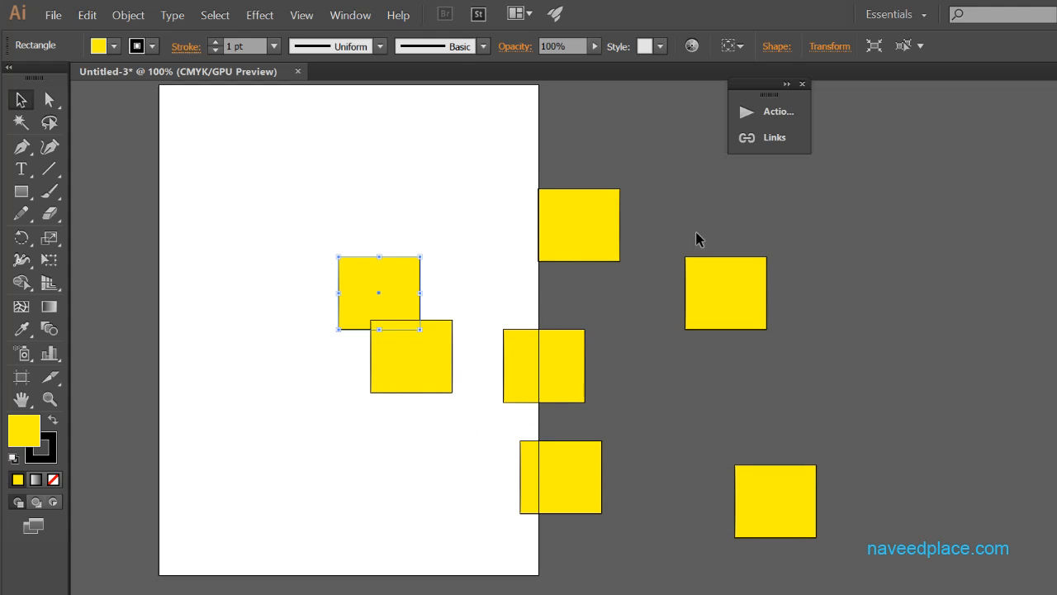
left_click(87, 15)
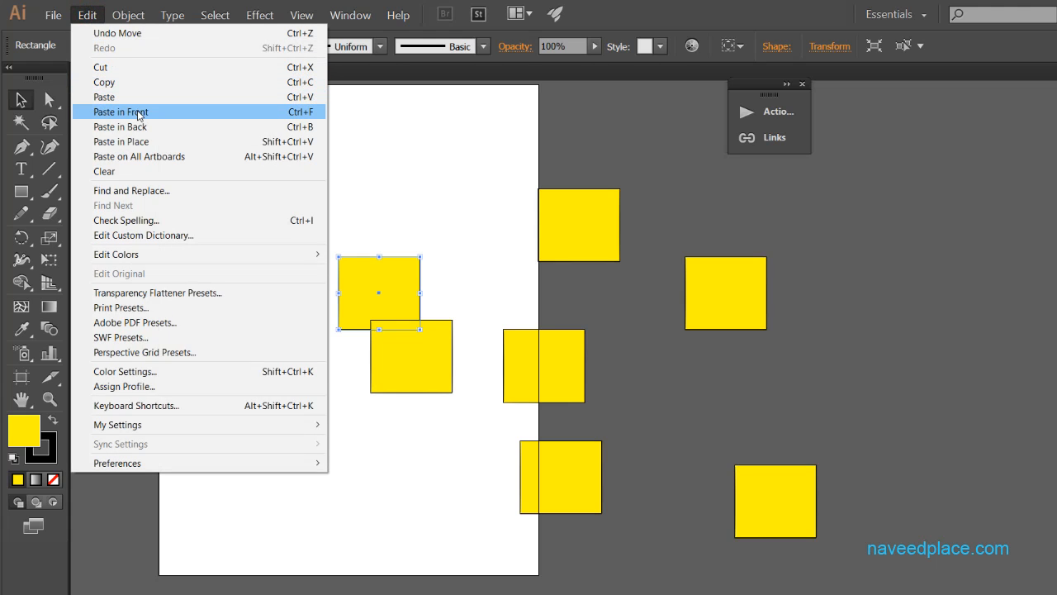
left_click(139, 114)
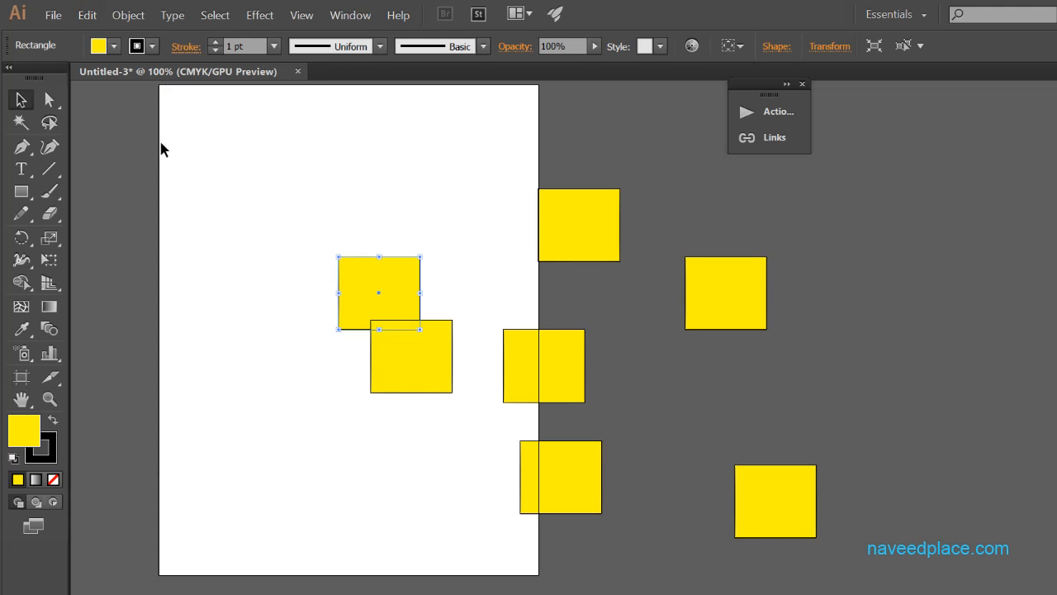
Step: Delete all the rectangles and draw one larger yellow rectangle in the upper middle of the artboard
key("ctrl+a")
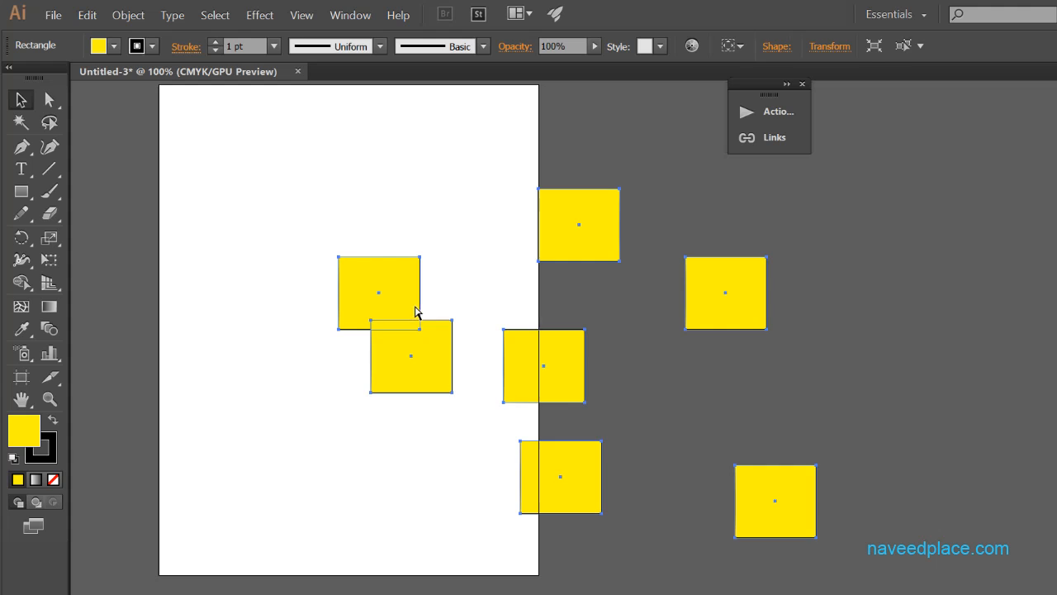
key("Delete")
left_click(21, 191)
left_click_drag(268, 293, 390, 356)
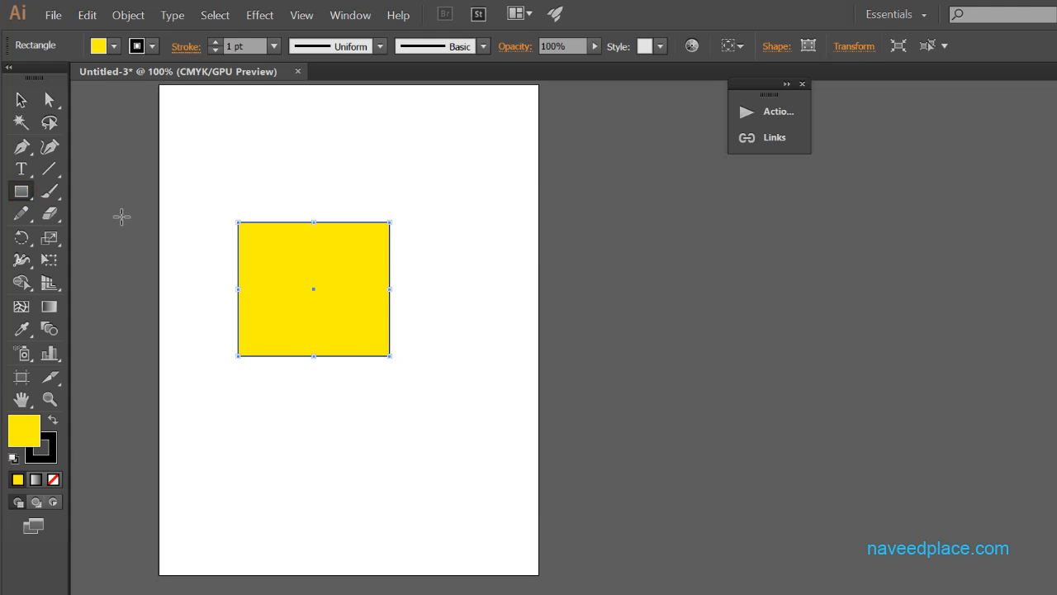
Step: Copy the new rectangle, paste it in front of the original, and try moving the copy beside it
left_click(87, 15)
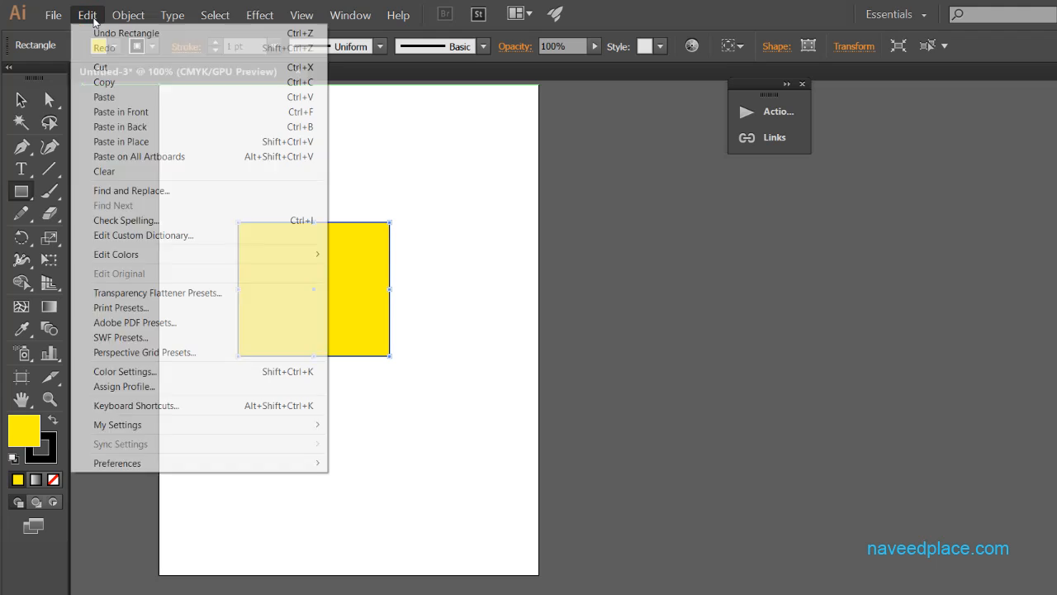
left_click(128, 82)
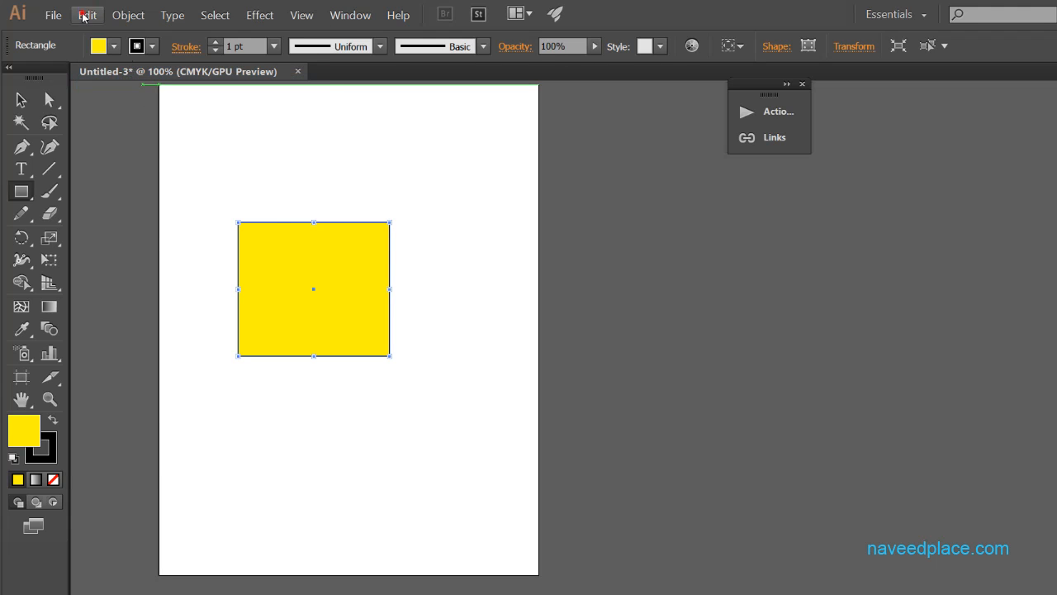
left_click(91, 15)
left_click(103, 112)
left_click(20, 99)
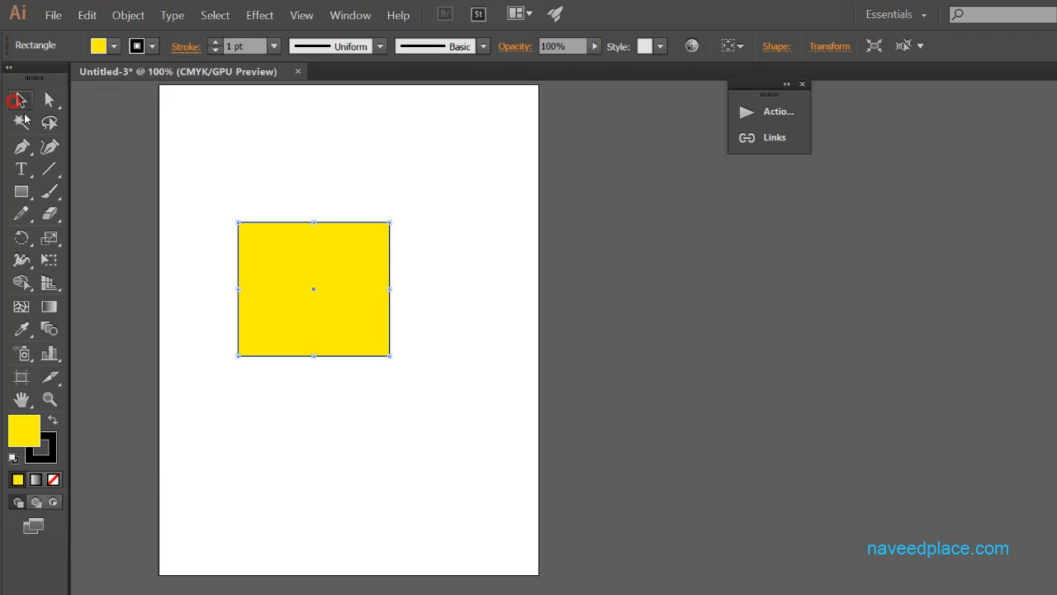
left_click_drag(334, 292, 481, 299)
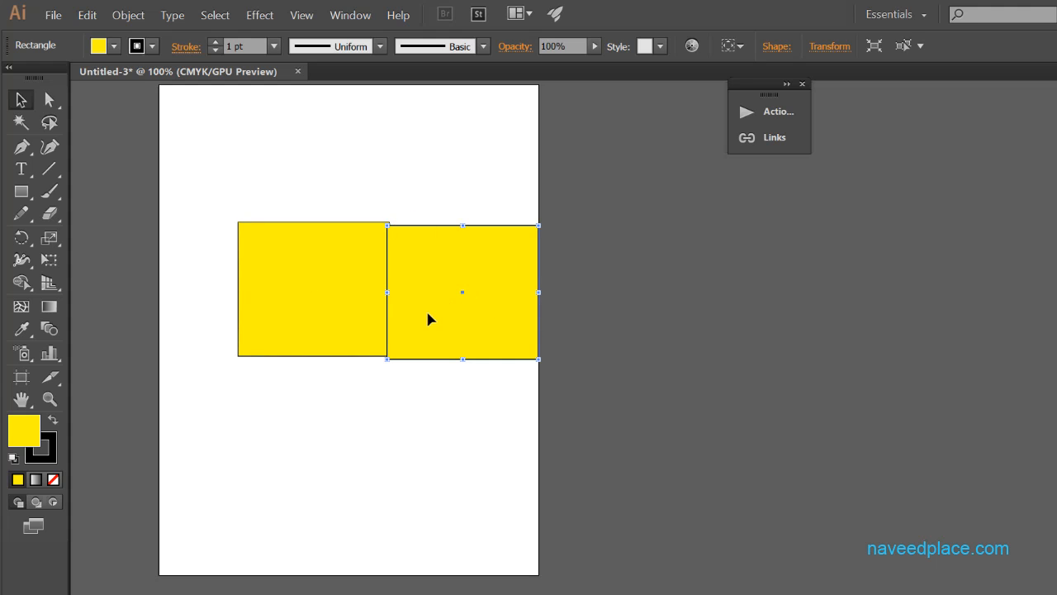
key("ctrl+z")
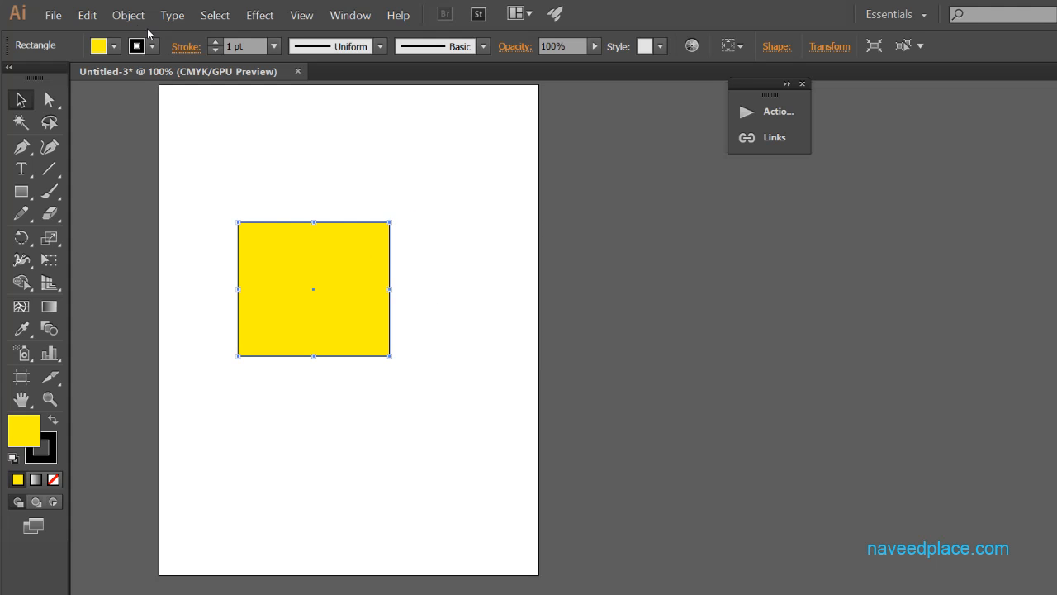
Step: Shift the stacked rectangles over the artboard's right edge and paste another copy in place at the original position
left_click(86, 15)
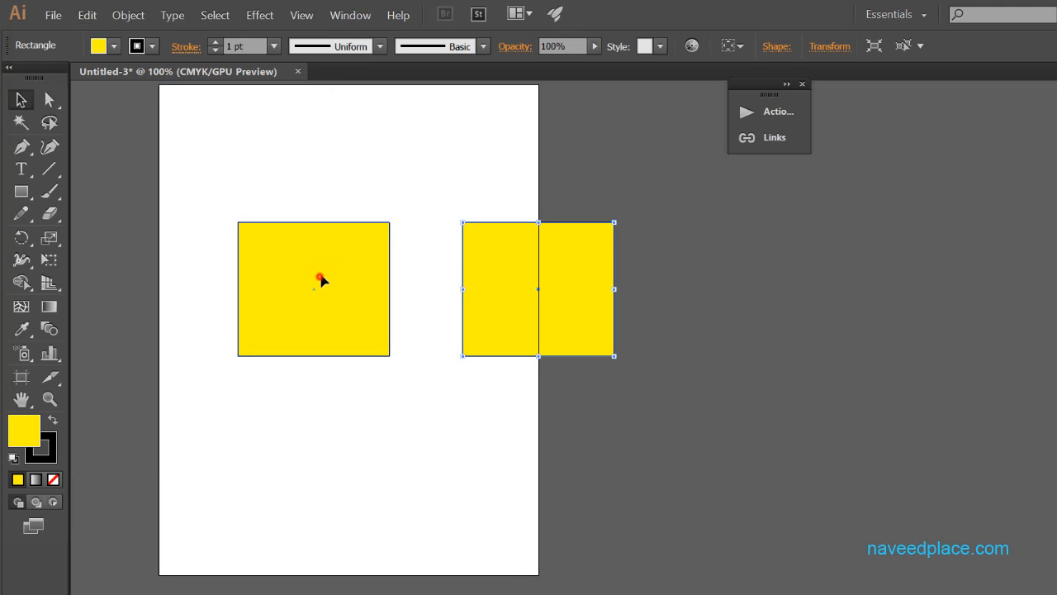
left_click_drag(323, 279, 461, 210)
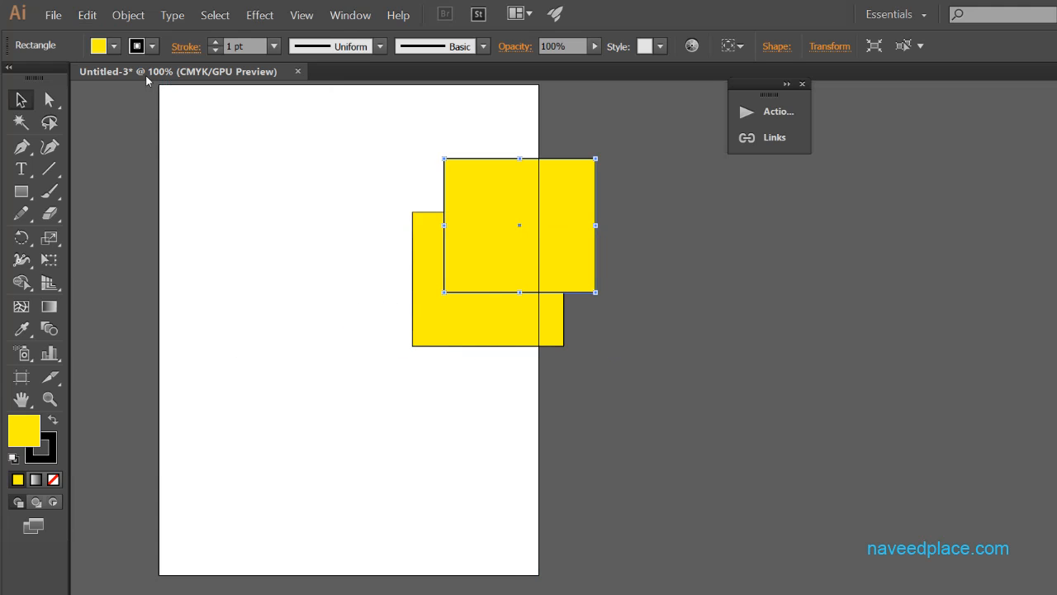
left_click(88, 15)
left_click(137, 141)
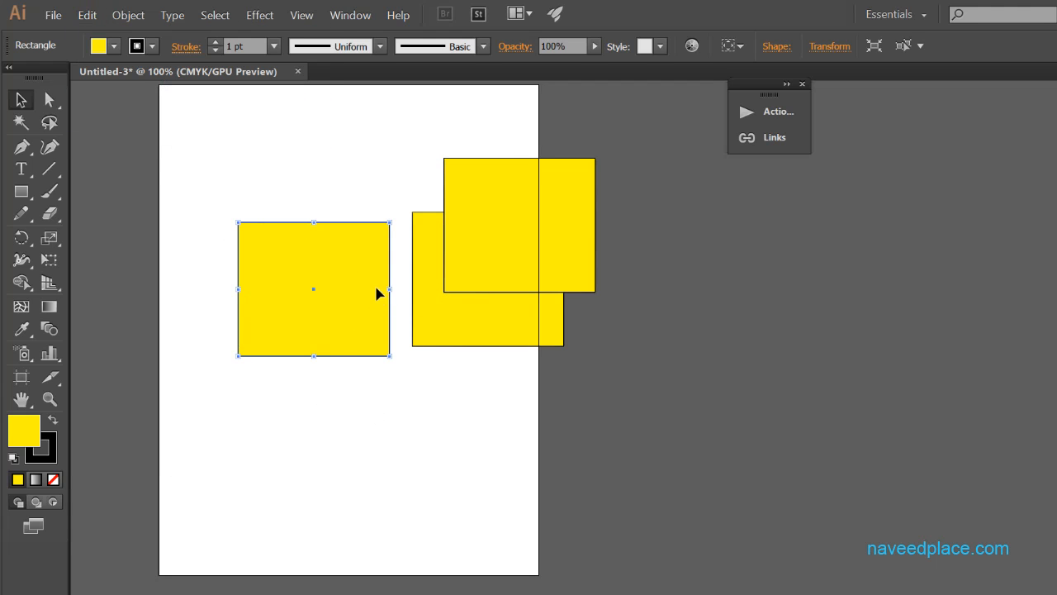
left_click(89, 16)
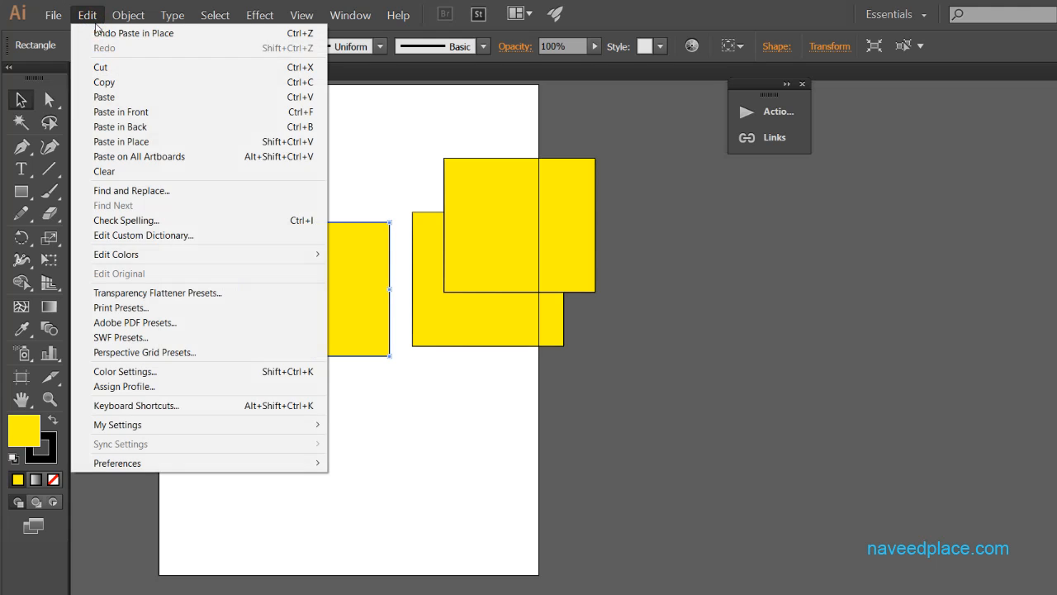
left_click(464, 421)
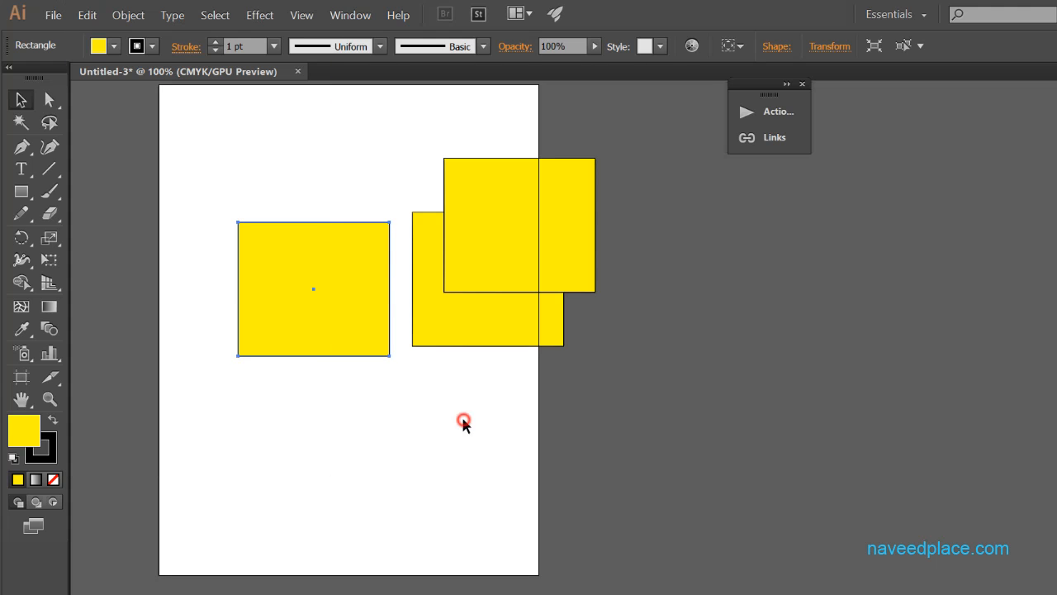
Step: Draw two artboards to the right of the first, the outer one about 245 × 544 pt, and make Artboard 1 active
left_click(24, 379)
mouse_move(652, 140)
left_mouse_down()
mouse_move(739, 408)
mouse_move(895, 486)
left_mouse_up()
left_click_drag(936, 159, 1056, 496)
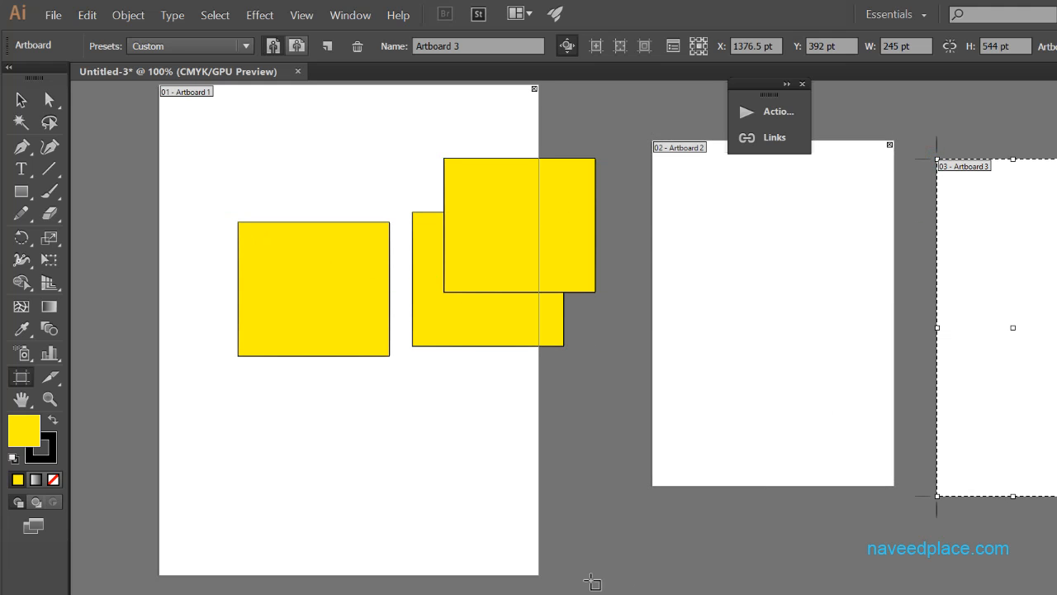
scroll(677, 525, "right", 1)
left_click(257, 284)
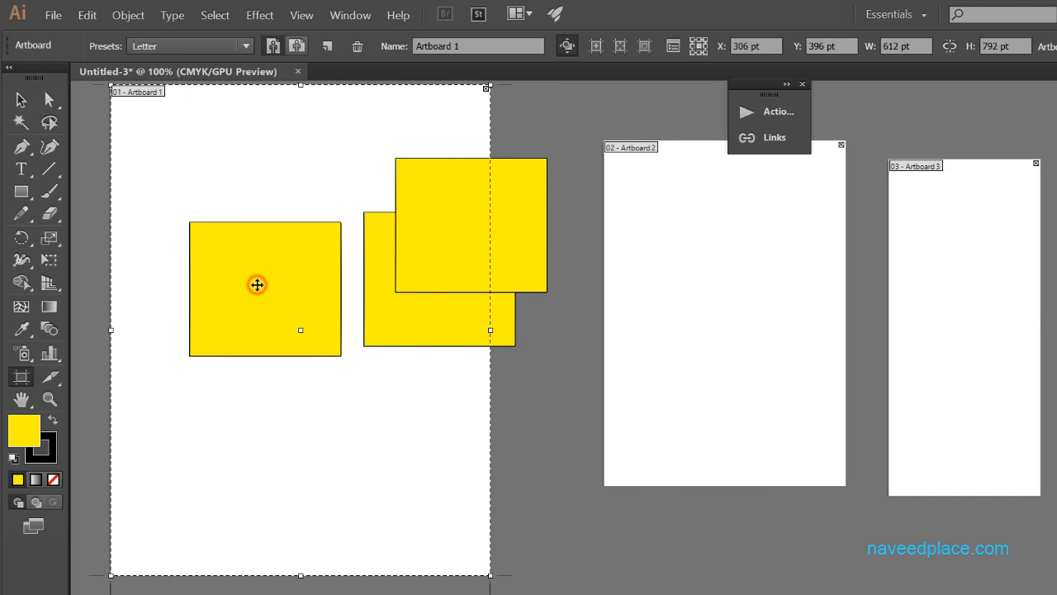
Step: Copy the leftmost rectangle on the first artboard and paste it on all artboards
left_click(21, 99)
left_click(180, 250)
left_click(229, 275)
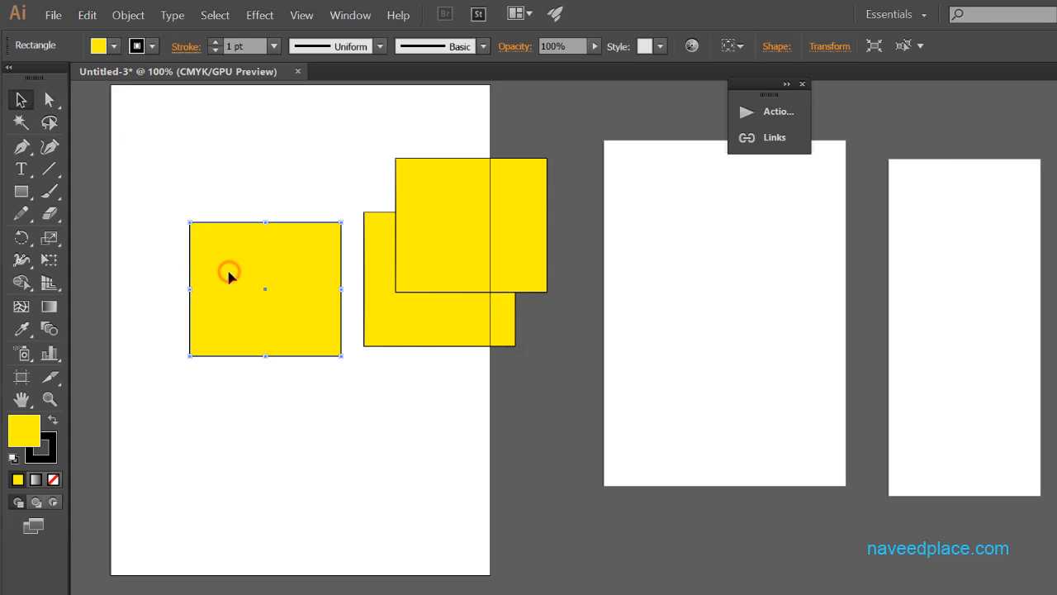
left_click(86, 15)
left_click(103, 83)
left_click(88, 14)
left_click(143, 156)
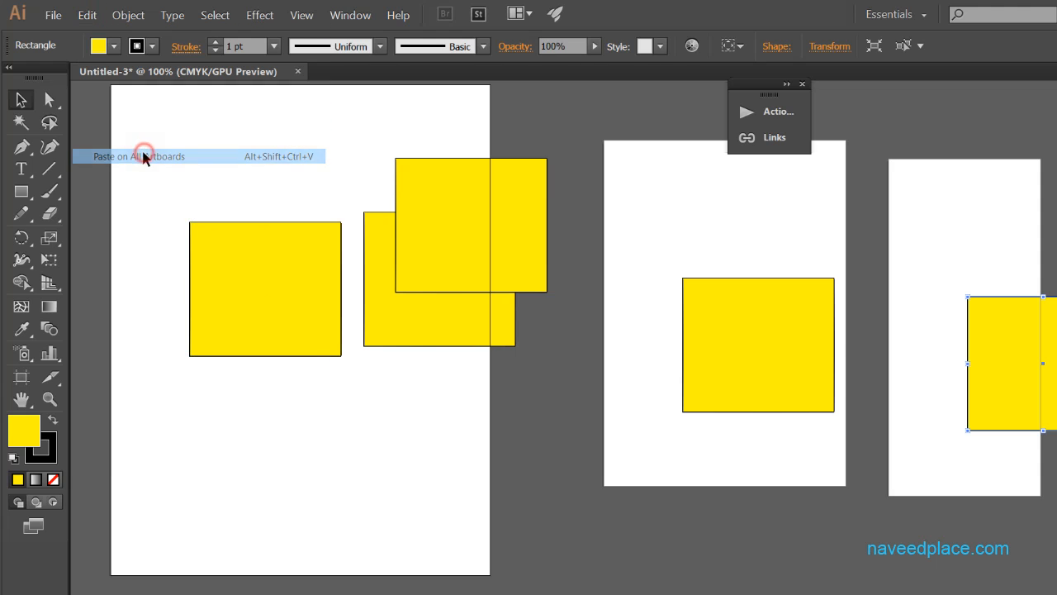
Step: Clear the rectangle copy on the third artboard and all the rectangles on the other two artboards
left_click(88, 15)
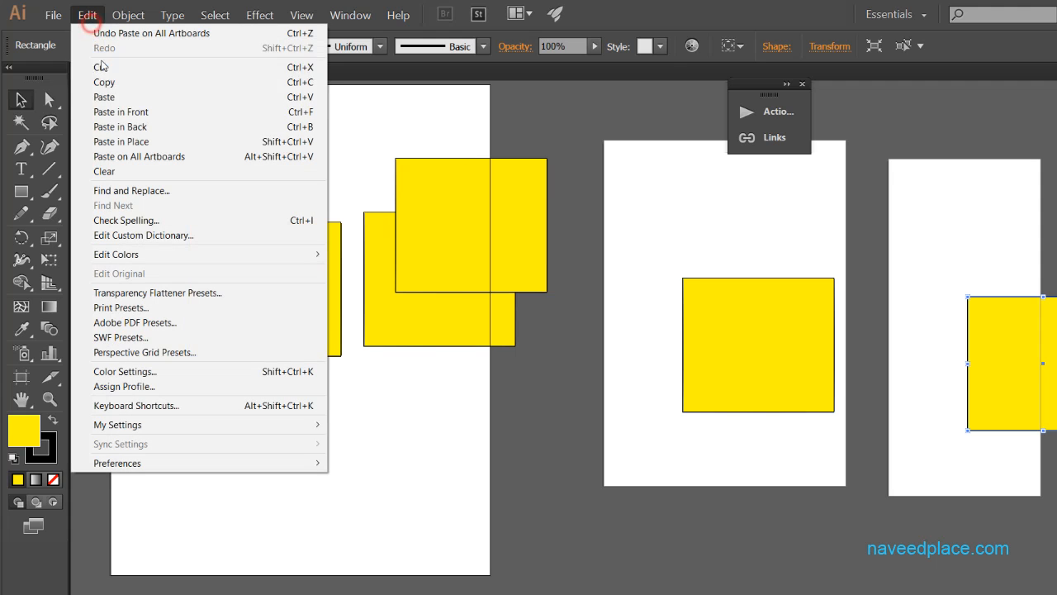
left_click(122, 172)
left_click_drag(142, 123, 707, 423)
left_click(87, 14)
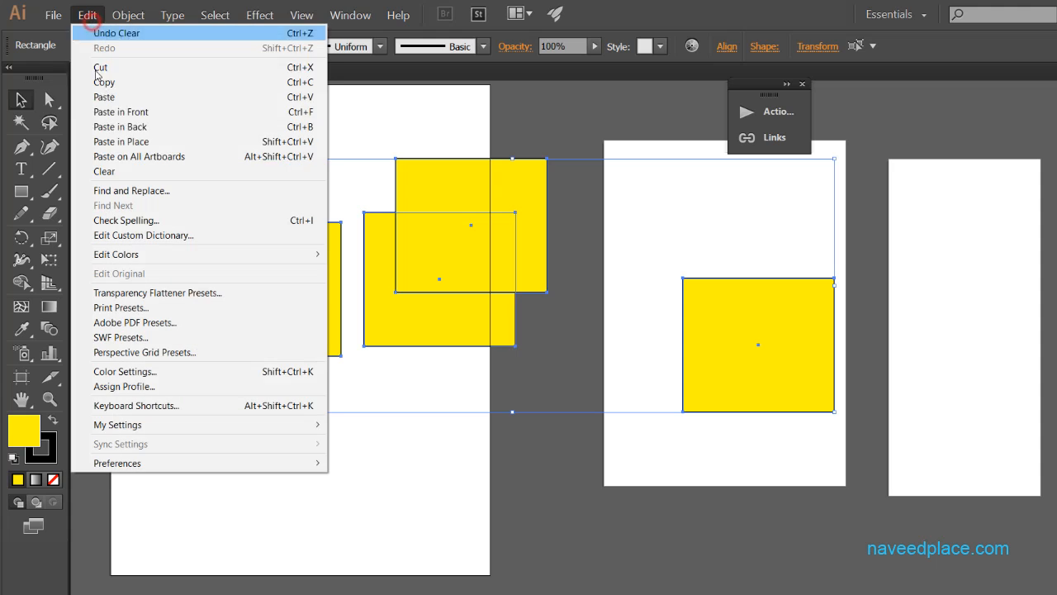
left_click(125, 171)
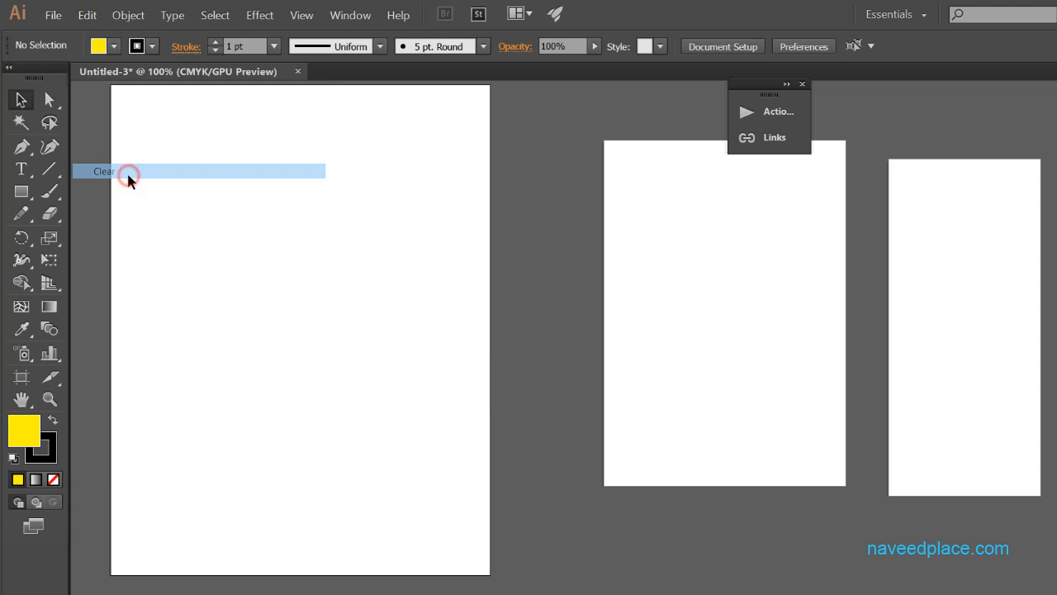
Step: Open the Check Spelling dialog and close it without starting a check
left_click(93, 19)
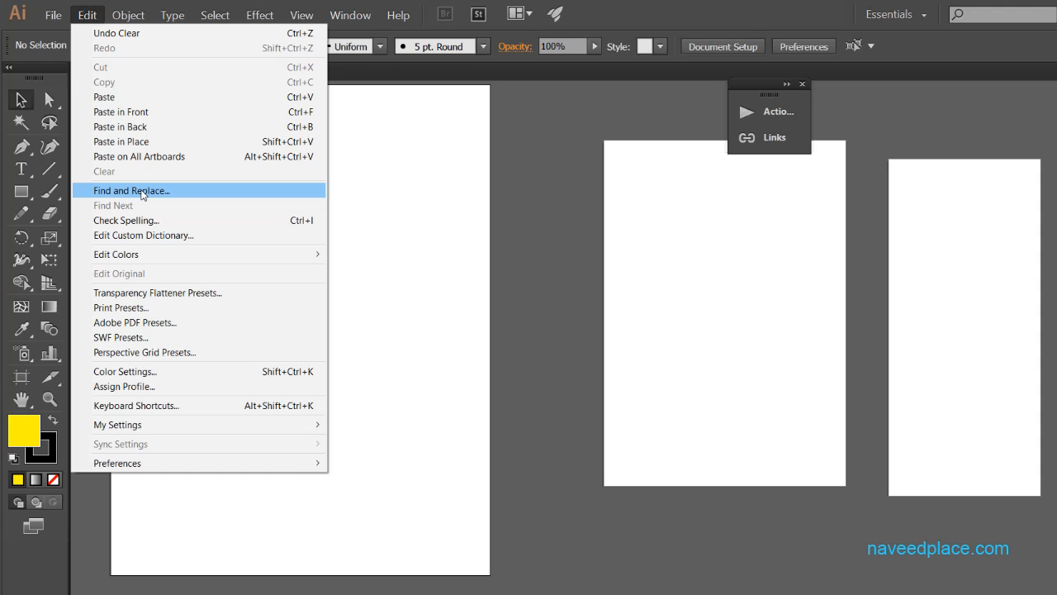
left_click(306, 219)
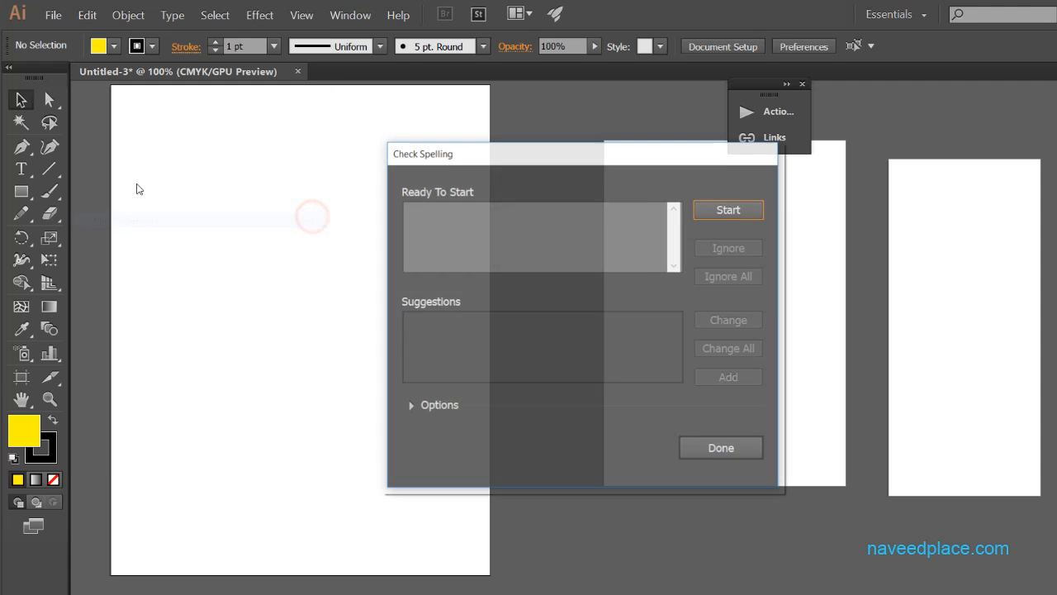
left_click(751, 454)
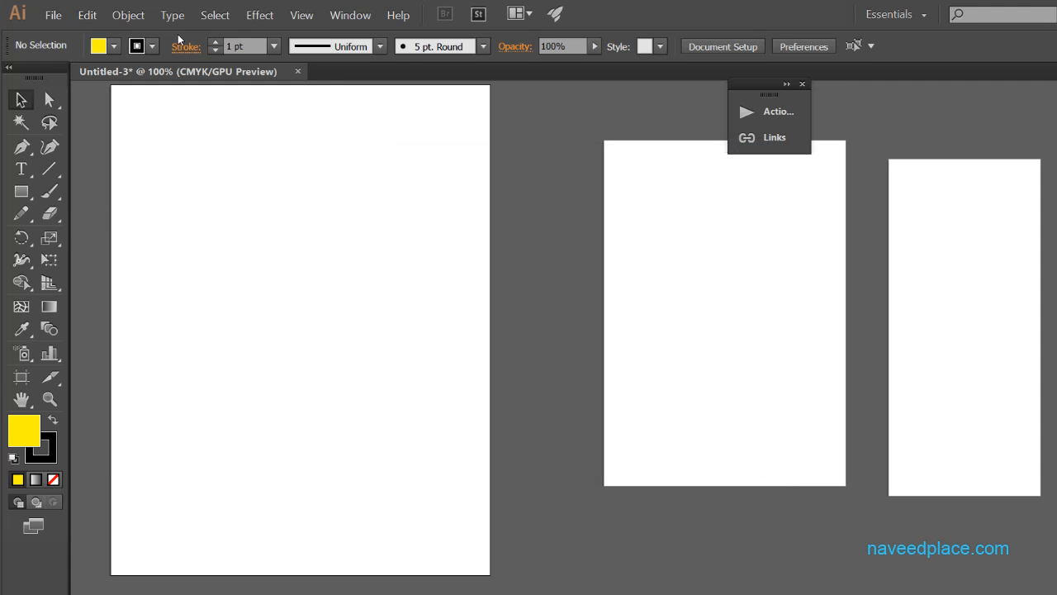
left_click(99, 18)
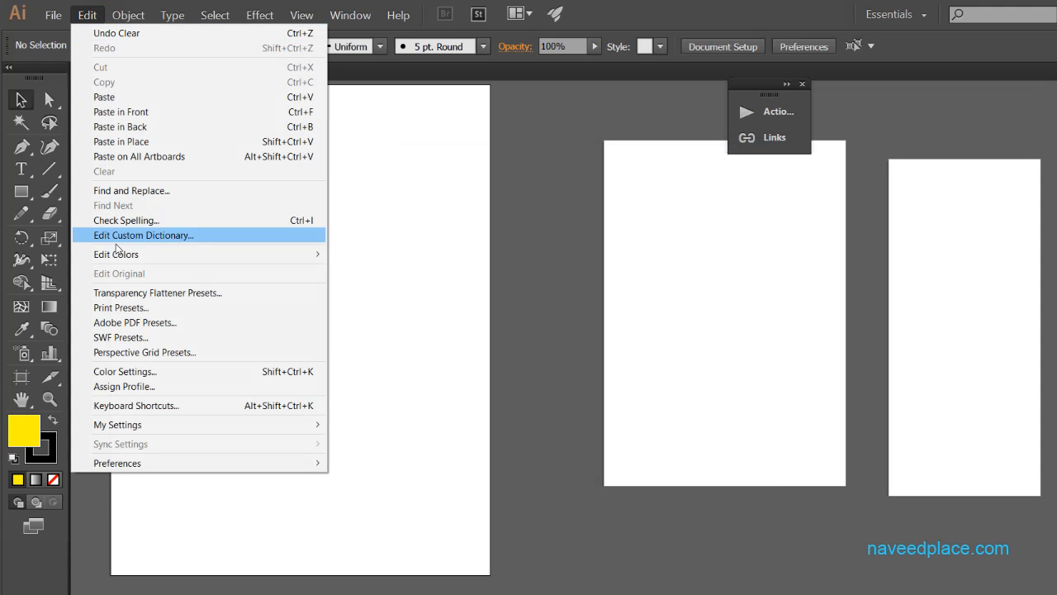
mouse_move(122, 261)
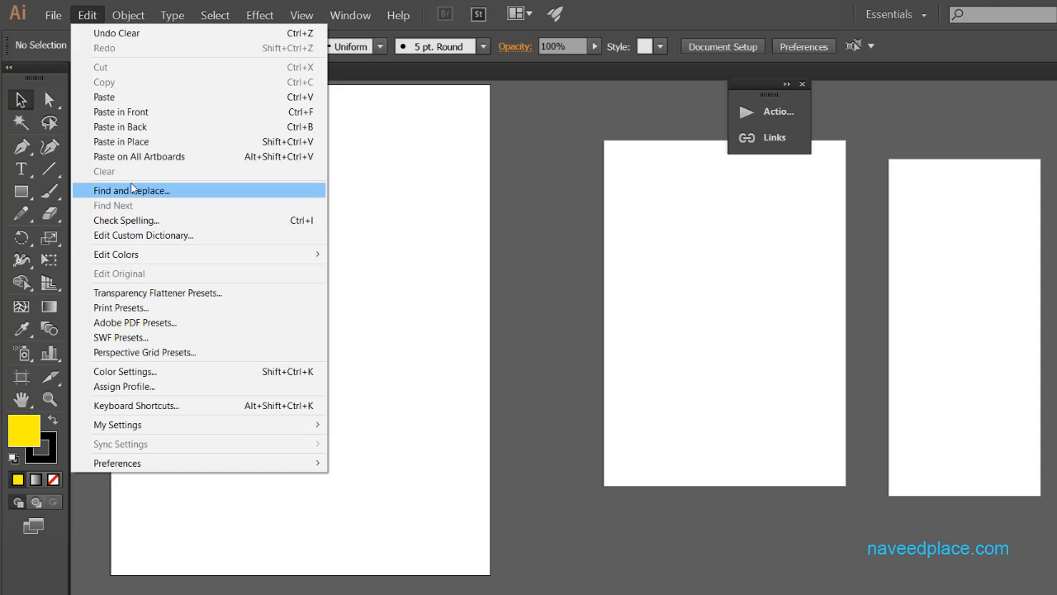
left_click(392, 227)
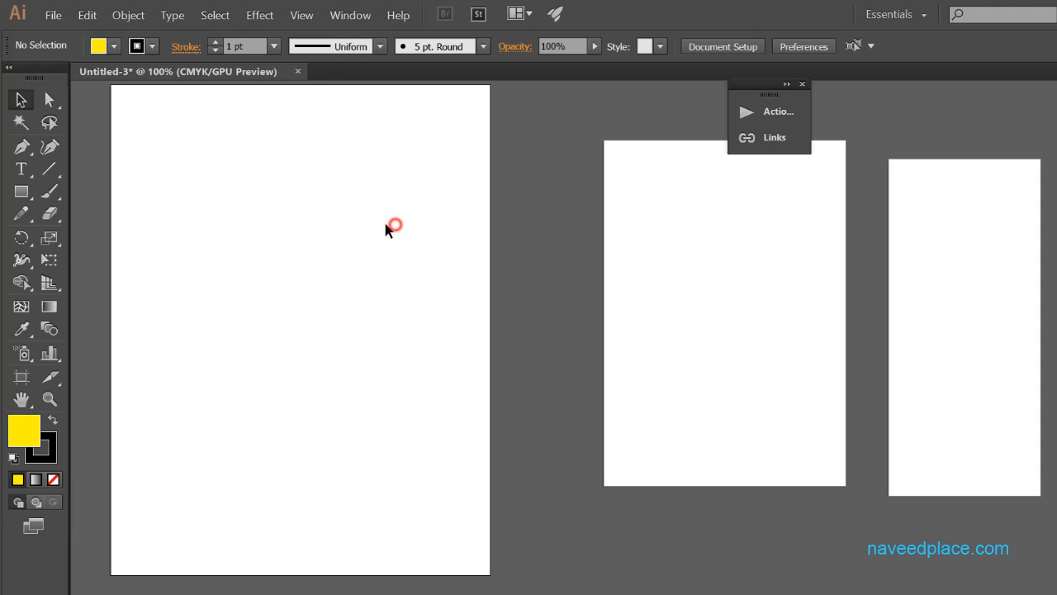
Step: Create a tiny text area near the first artboard's left edge containing a name, and lengthen the area downward
left_click(22, 171)
left_click(111, 169)
left_click_drag(155, 200, 161, 211)
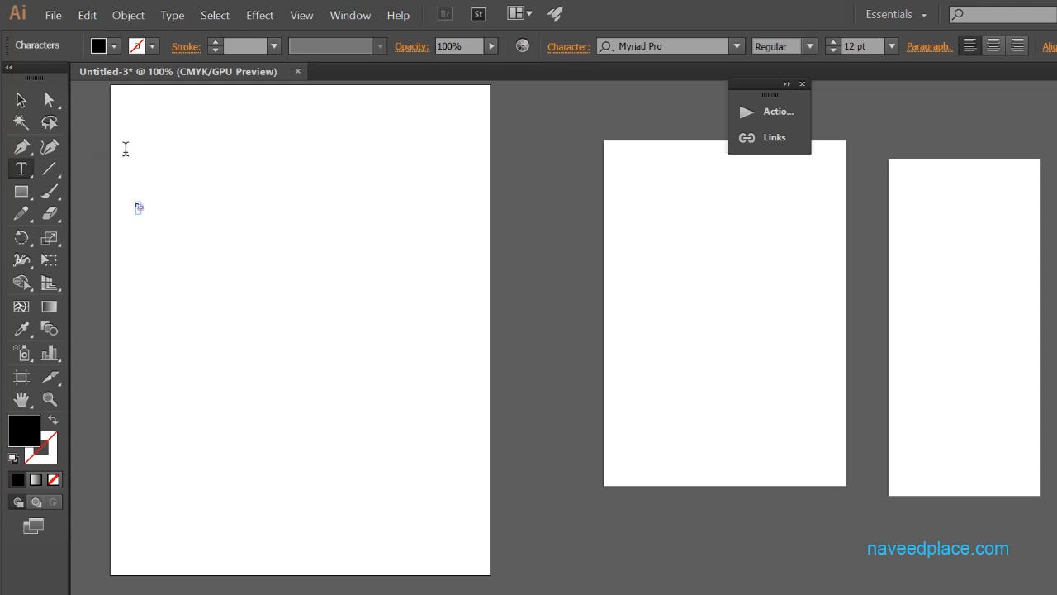
left_click(139, 212)
left_click(20, 100)
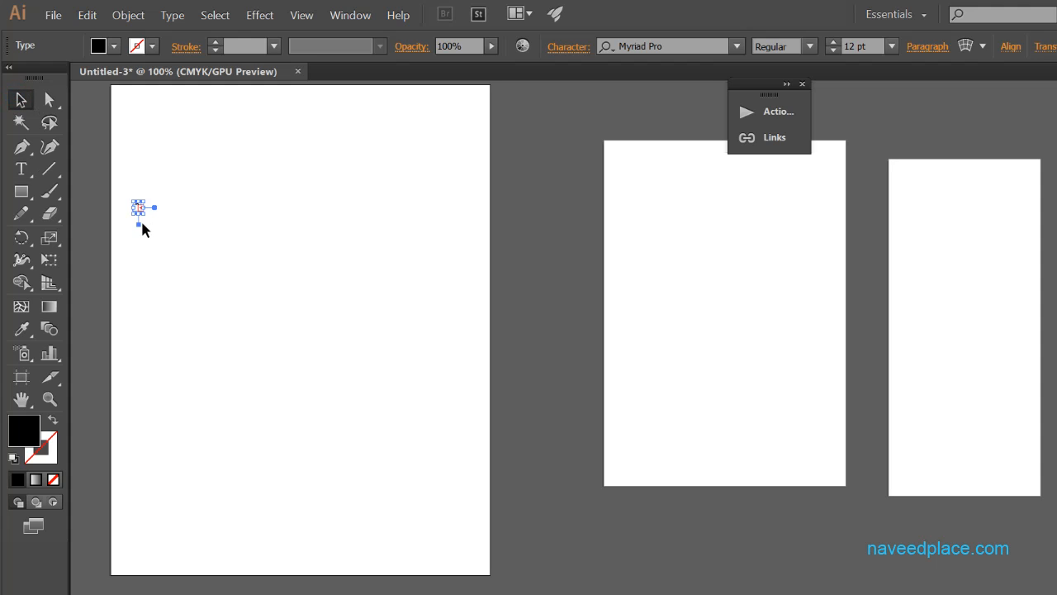
left_click_drag(140, 215, 419, 315)
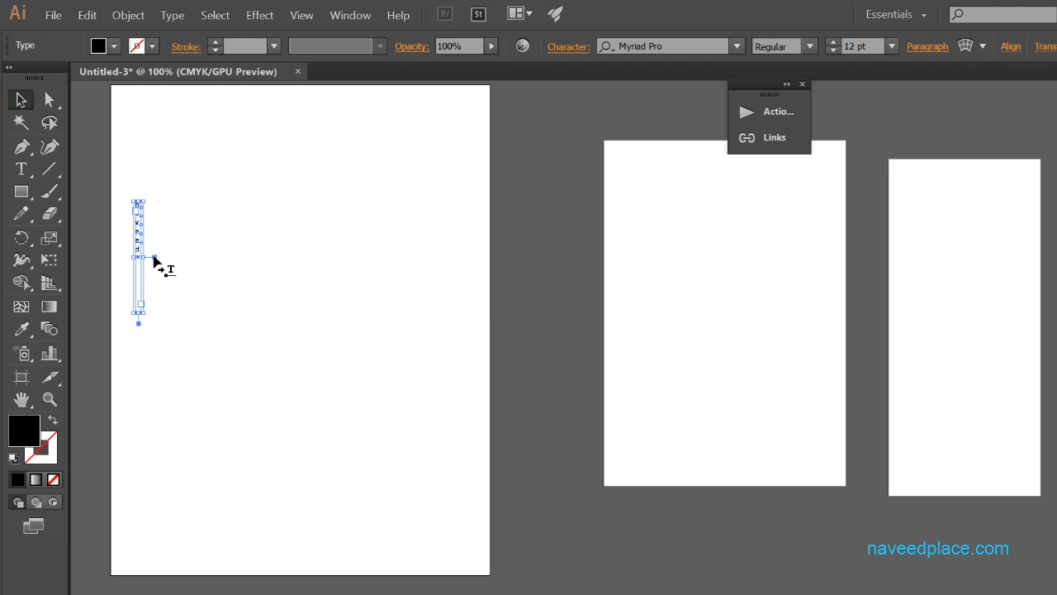
Step: Add the point text "dssdsdsds" in the middle of the first artboard and stretch it to about 237.75 pt
left_click(38, 168)
left_click_drag(21, 168, 100, 168)
left_click(258, 275)
type("dssdsdsds")
left_click_drag(251, 279, 539, 468)
Step: Replace the large "dssdsdsds" text on the first artboard with a name and copy that name
left_click_drag(510, 378, 228, 376)
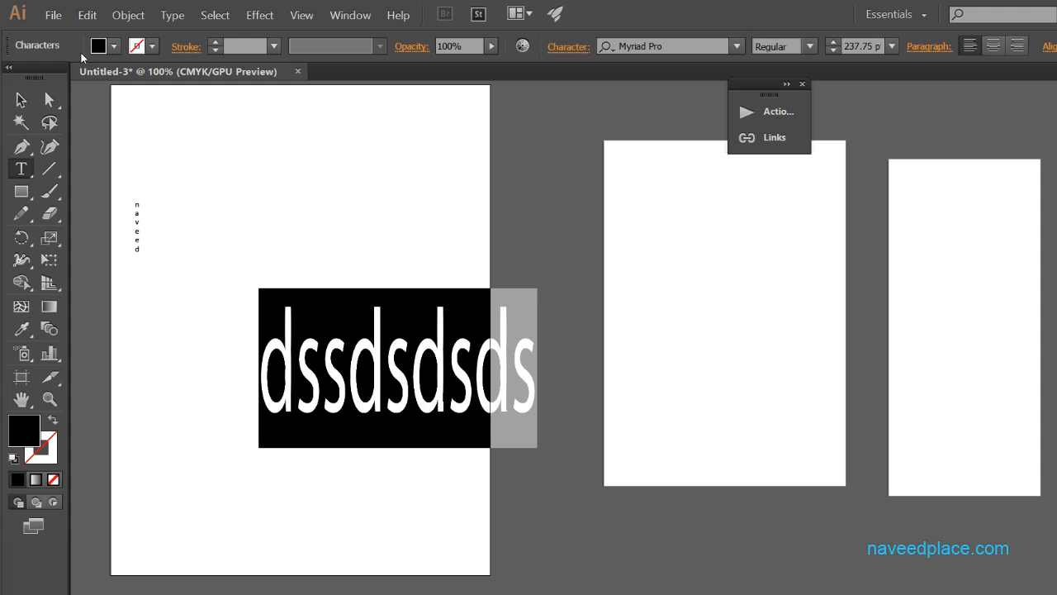
type("naveed")
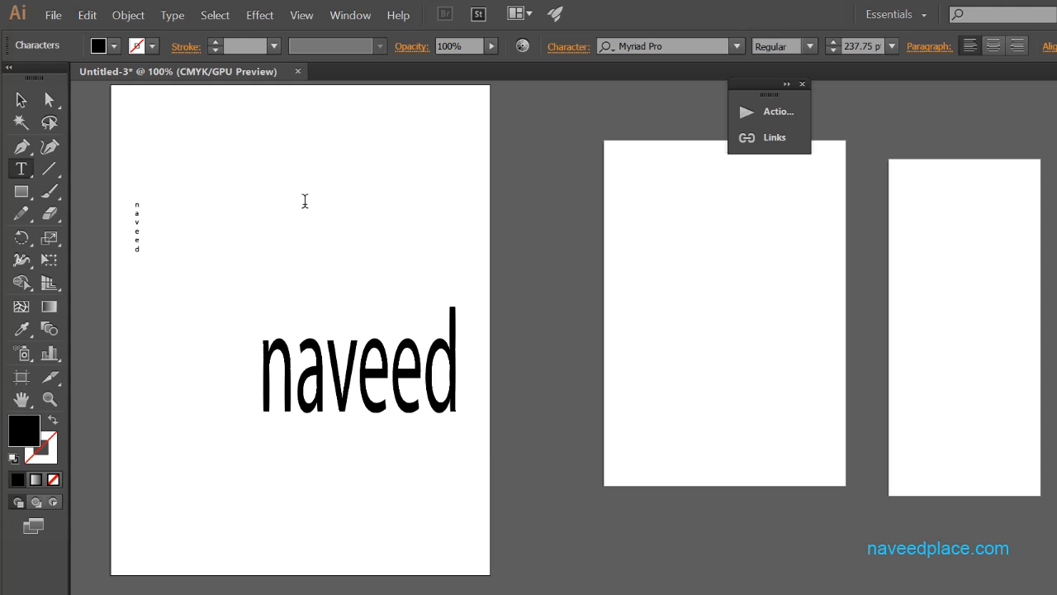
left_click_drag(453, 338, 236, 367)
key("ctrl+c")
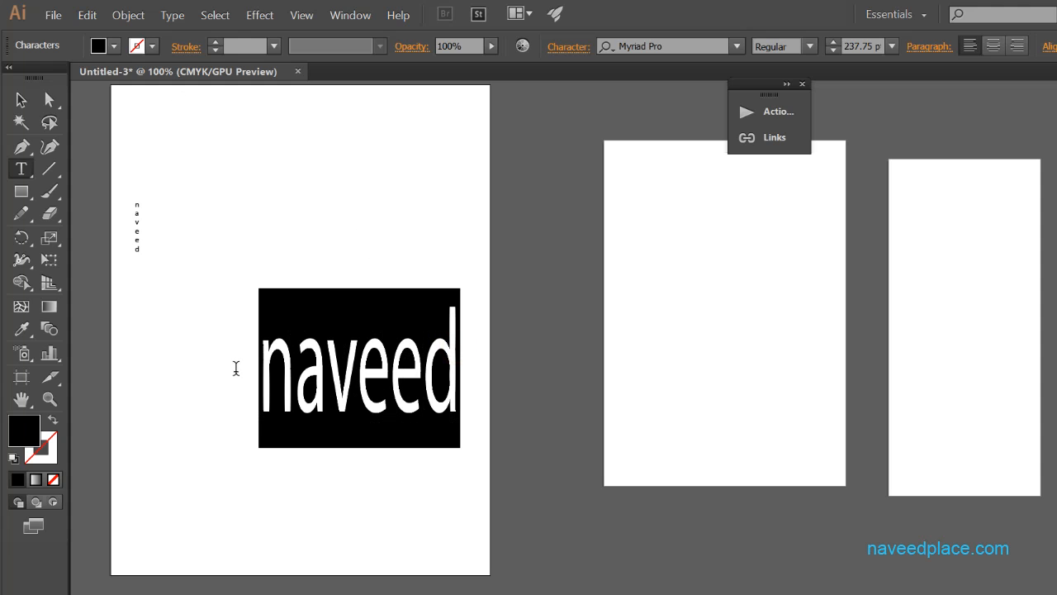
left_click(87, 15)
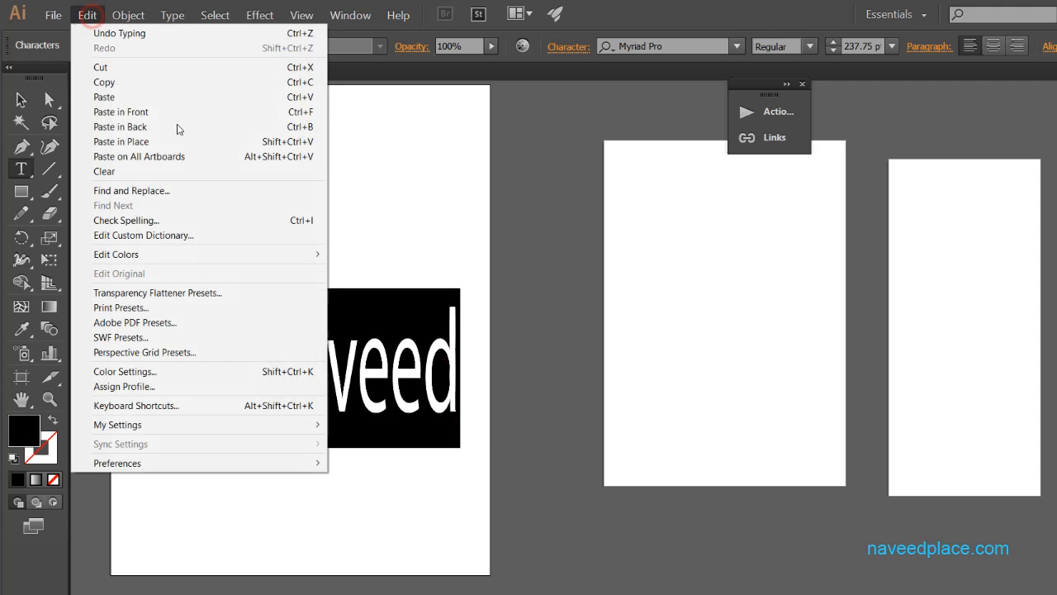
left_click(392, 162)
Step: Search for the copied name with Find and Replace, and move the dialog clear of the first artboard's text
left_click(86, 15)
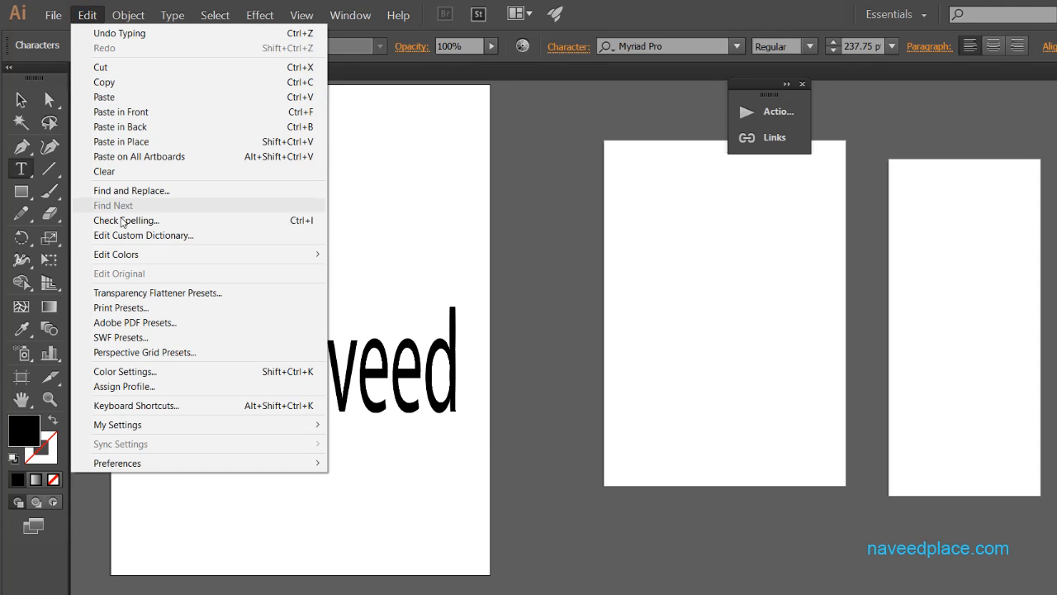
left_click(132, 191)
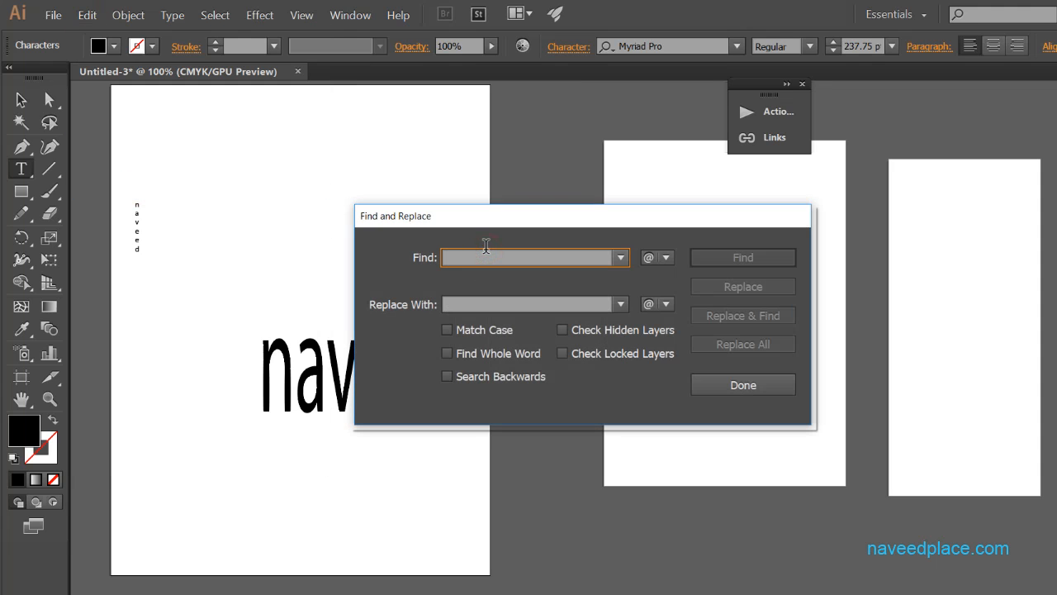
key("ctrl+v")
left_click(731, 257)
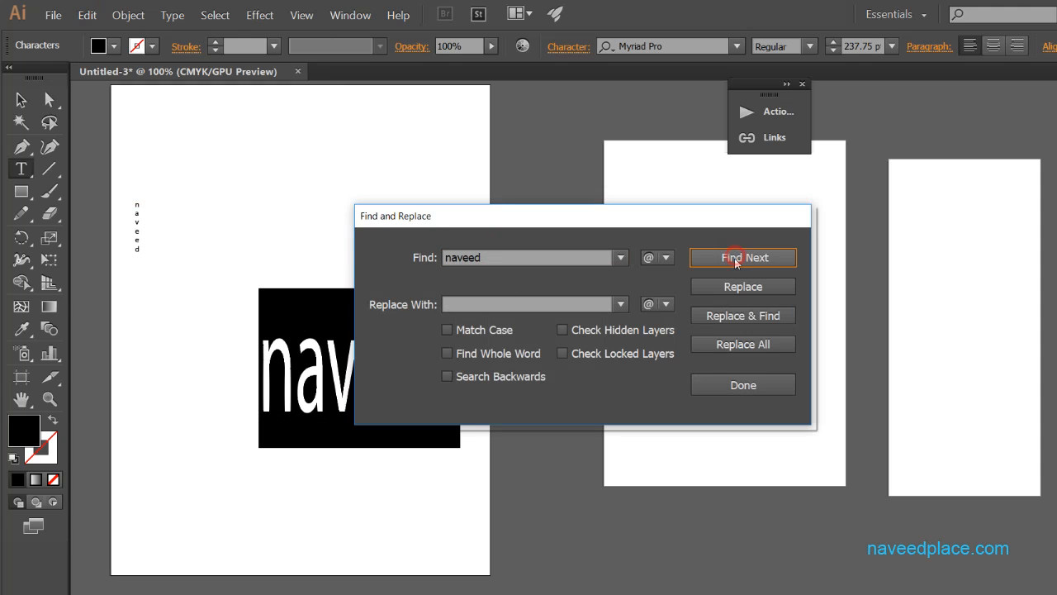
left_click_drag(506, 212, 796, 171)
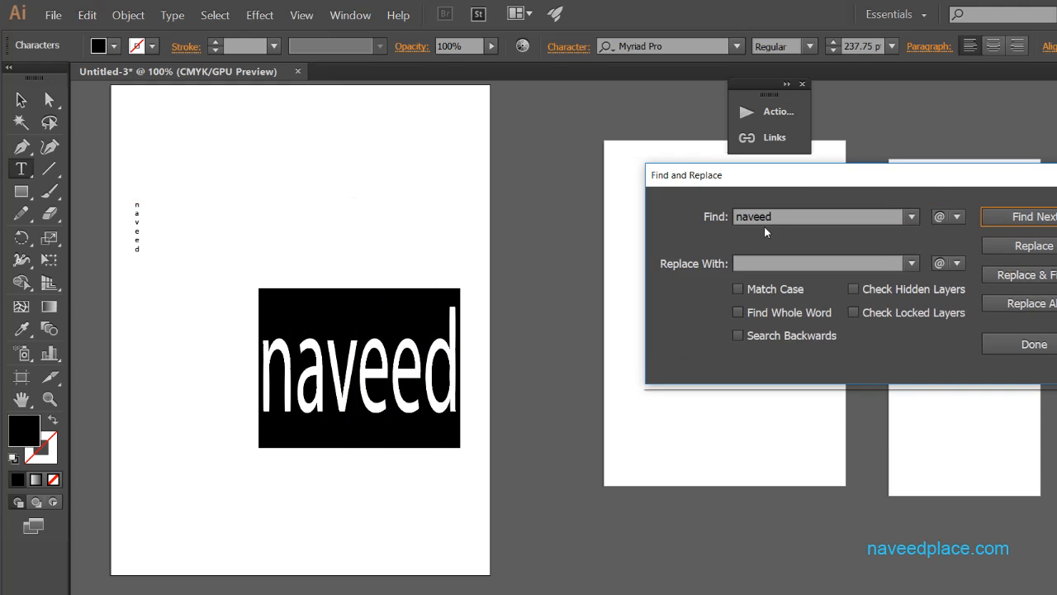
left_click_drag(699, 178, 560, 160)
Step: Replace all occurrences of the name with "place" and close Find and Replace
left_click(627, 243)
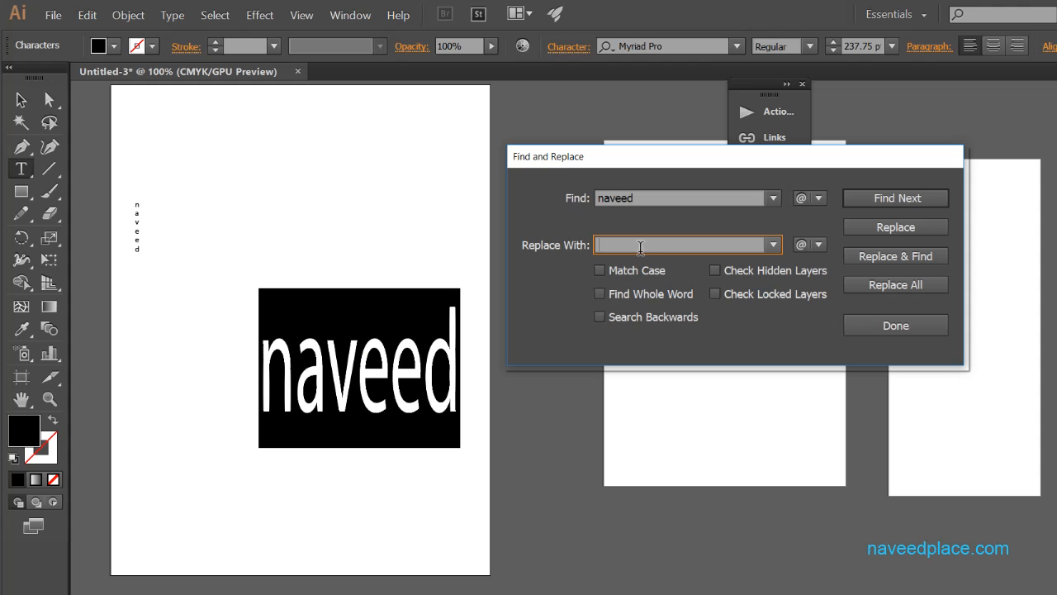
type("place")
double_click(621, 244)
left_click(895, 284)
left_click(401, 342)
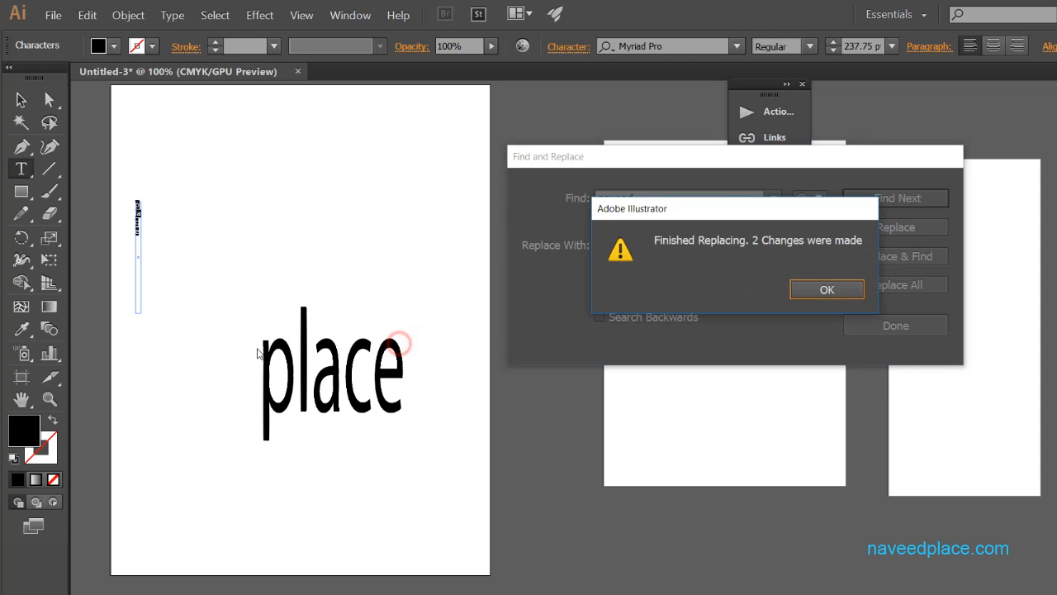
left_click(820, 291)
left_click(363, 330)
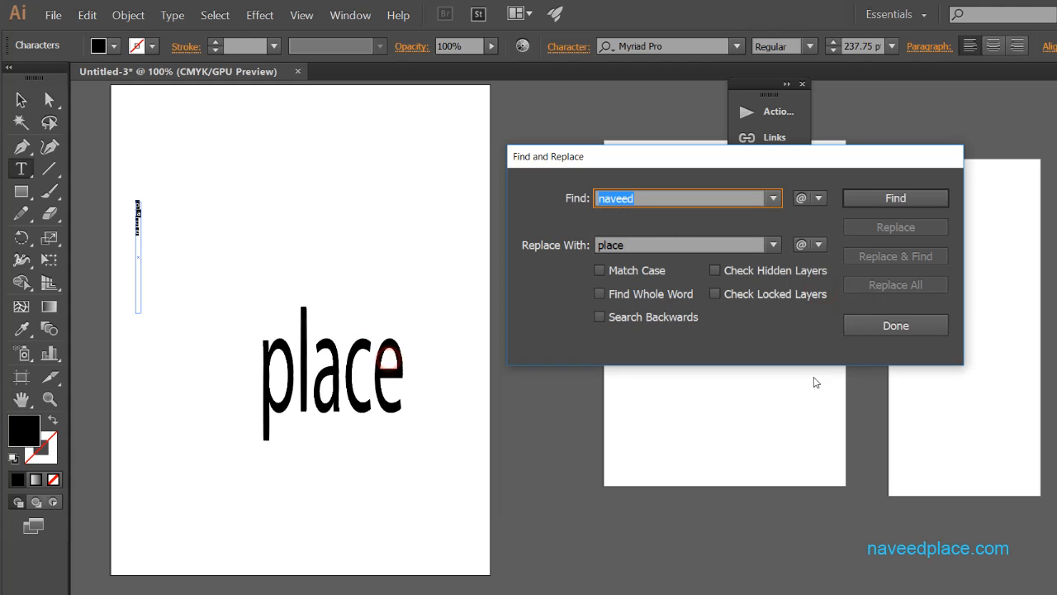
left_click(901, 328)
Step: Run Check Spelling on the "place" text and close the dialog without changing or ignoring anything
left_click(86, 15)
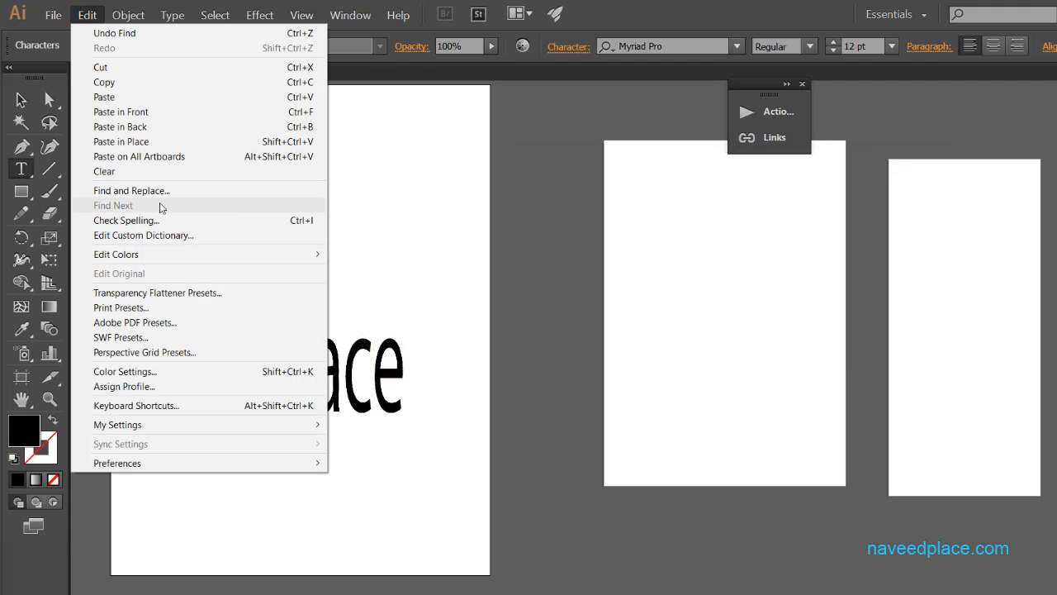
left_click(388, 330)
left_click_drag(405, 385, 224, 378)
left_click(89, 15)
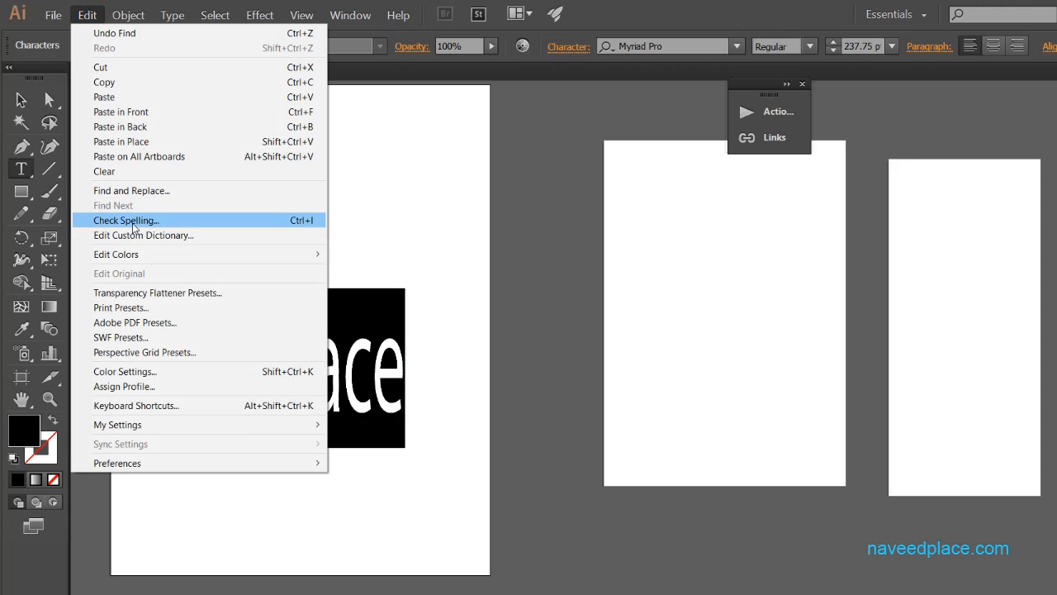
left_click(132, 221)
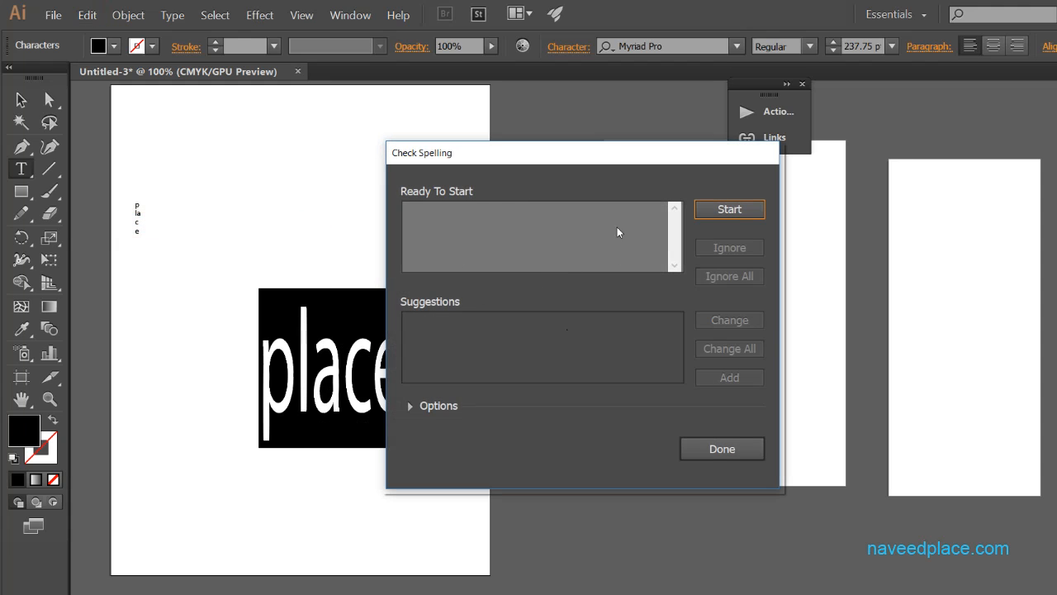
left_click(707, 213)
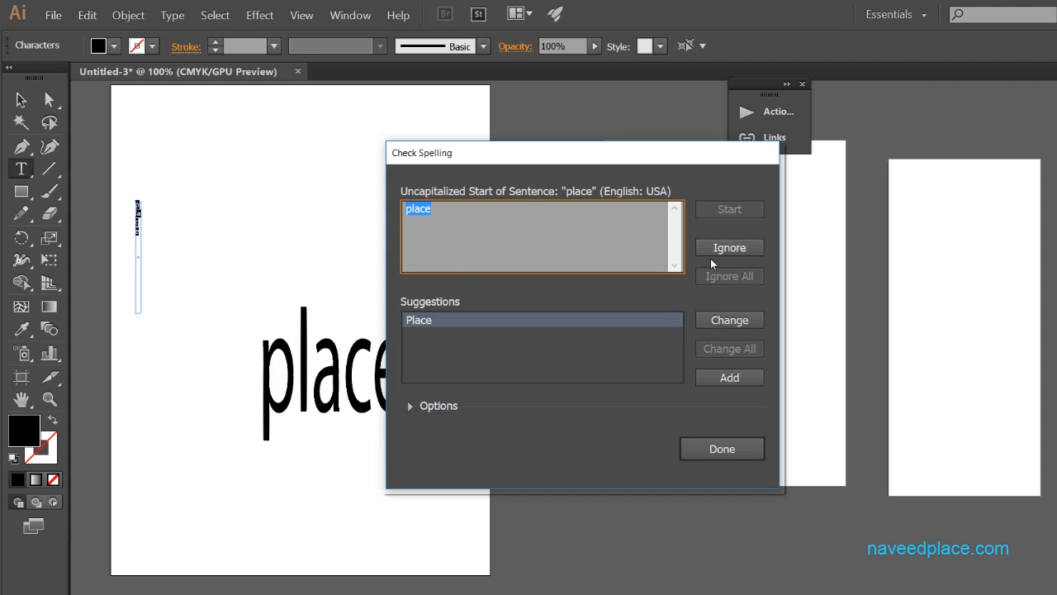
left_click(731, 462)
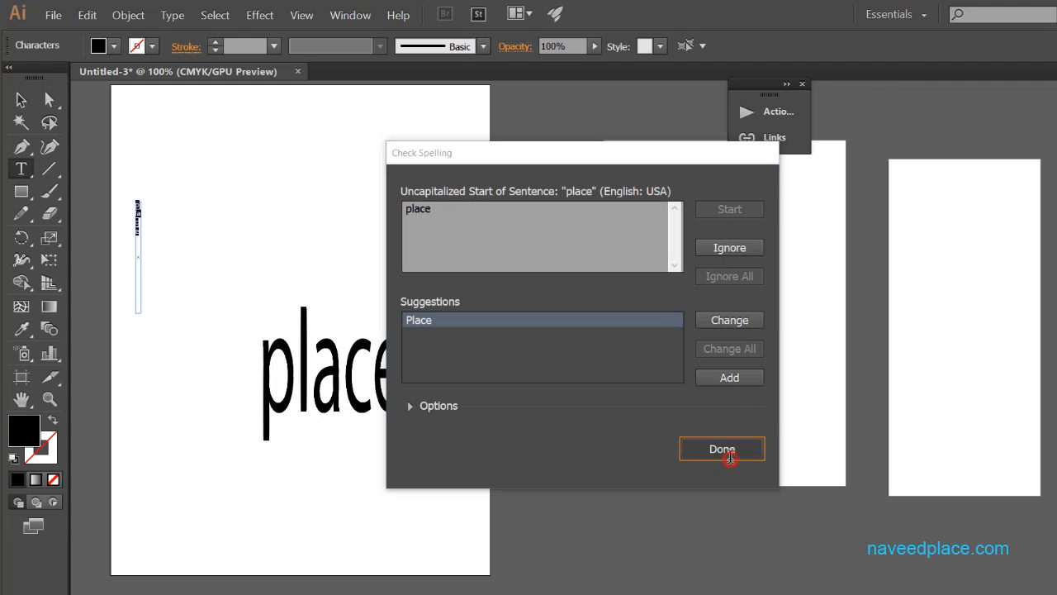
Step: Add the name as an entry in the custom dictionary and close the dictionary dialog
left_click(87, 15)
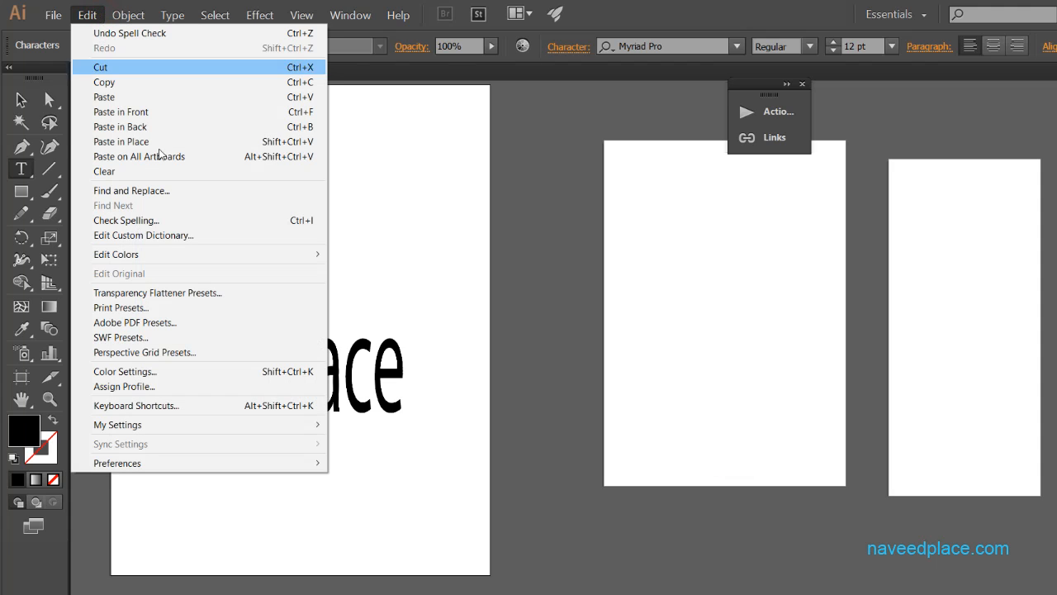
left_click(159, 241)
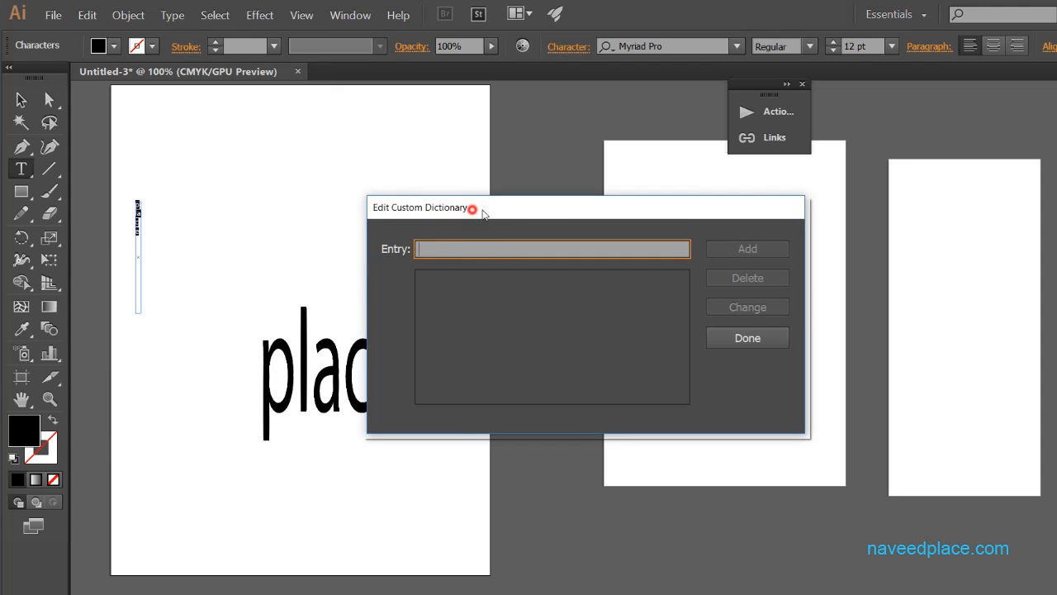
left_click_drag(474, 214, 560, 214)
type("na")
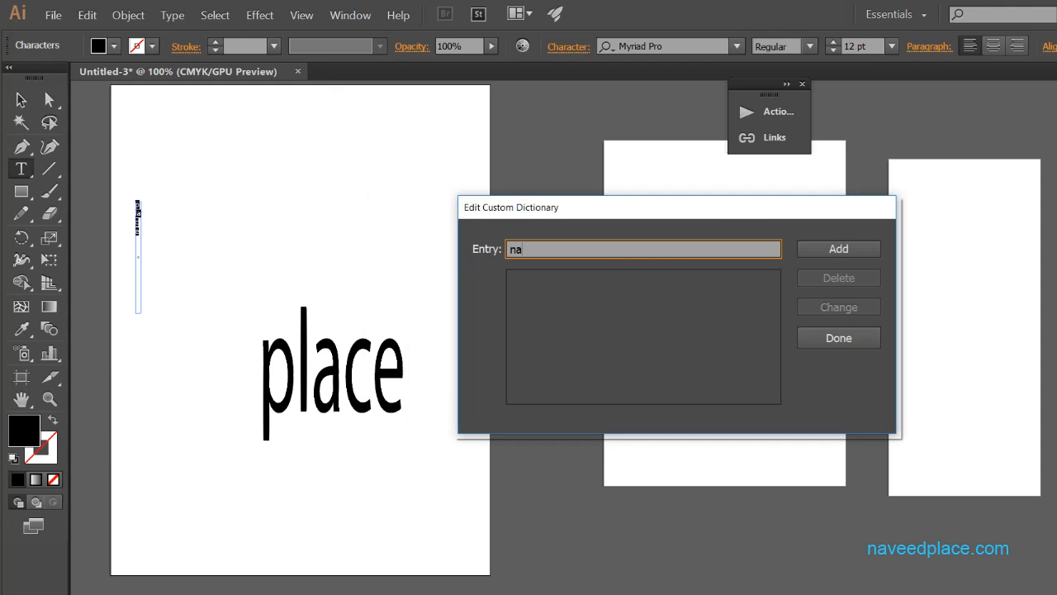
type("vee")
left_click_drag(677, 251, 505, 250)
left_click(834, 249)
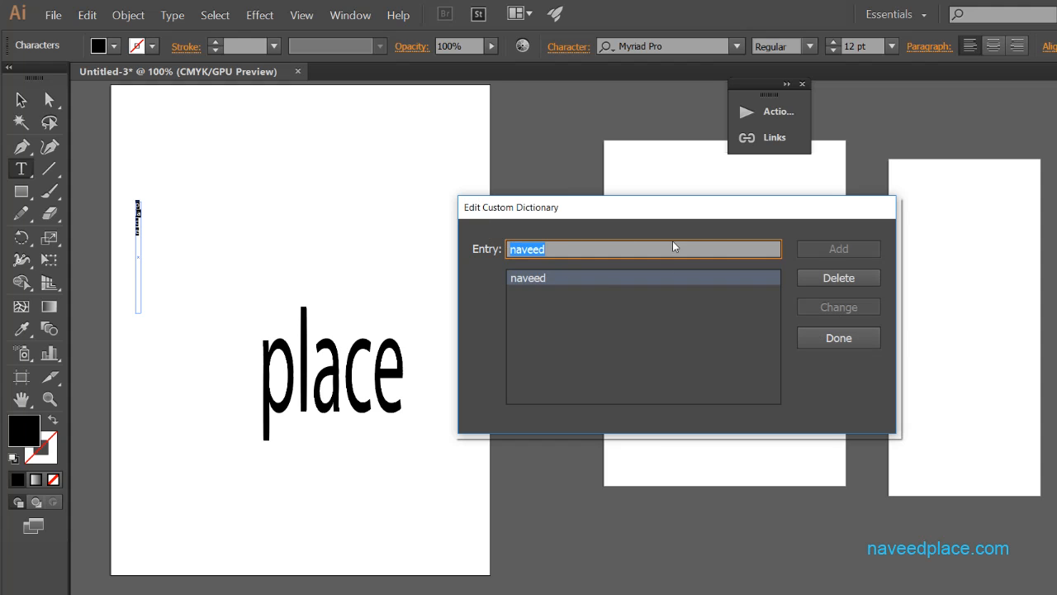
left_click(832, 340)
Step: Look through the Edit Colors commands, including Recolor with Preset
left_click(88, 15)
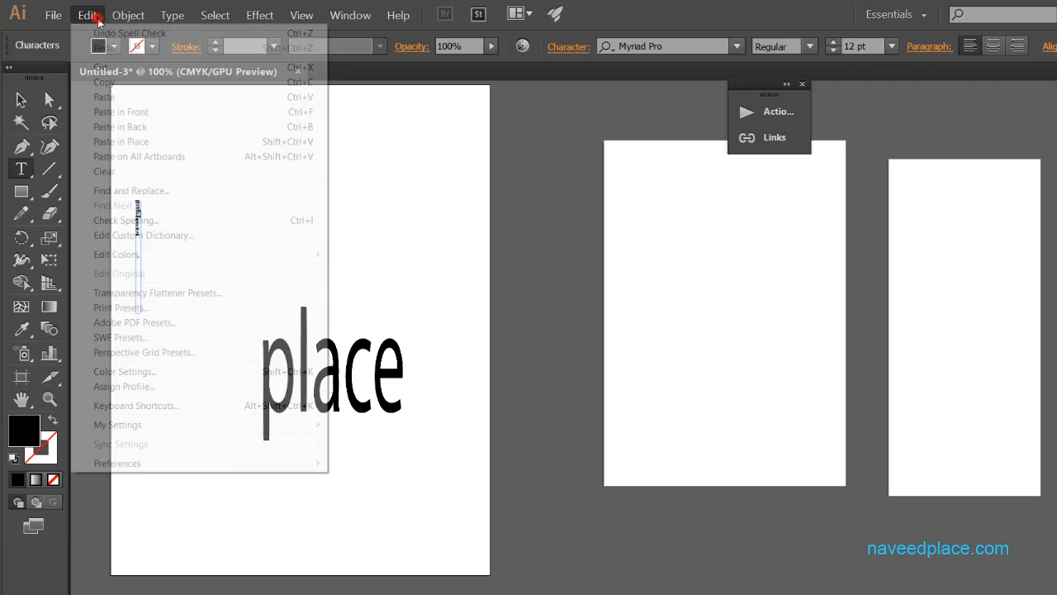
left_click(189, 255)
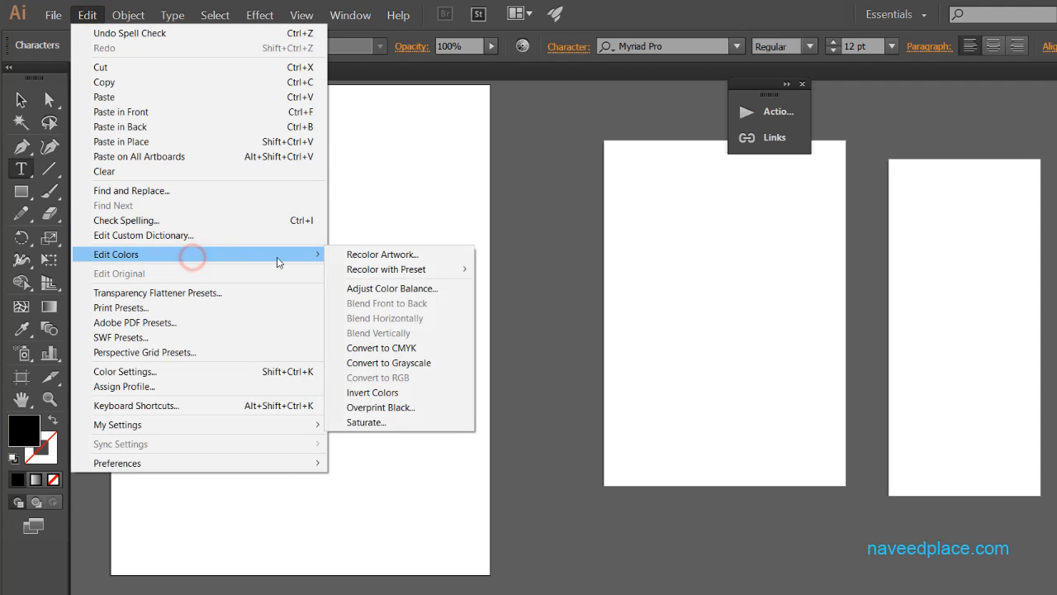
mouse_move(385, 272)
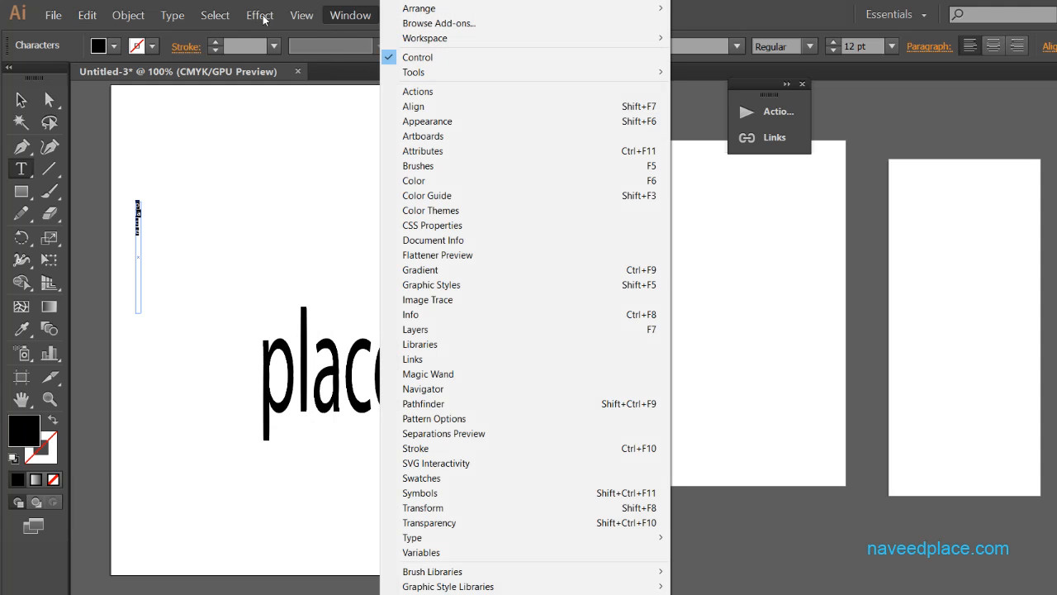
Step: View the SWF Presets and the Perspective Grid Presets, cancelling each dialog without changes
mouse_move(263, 19)
mouse_move(283, 231)
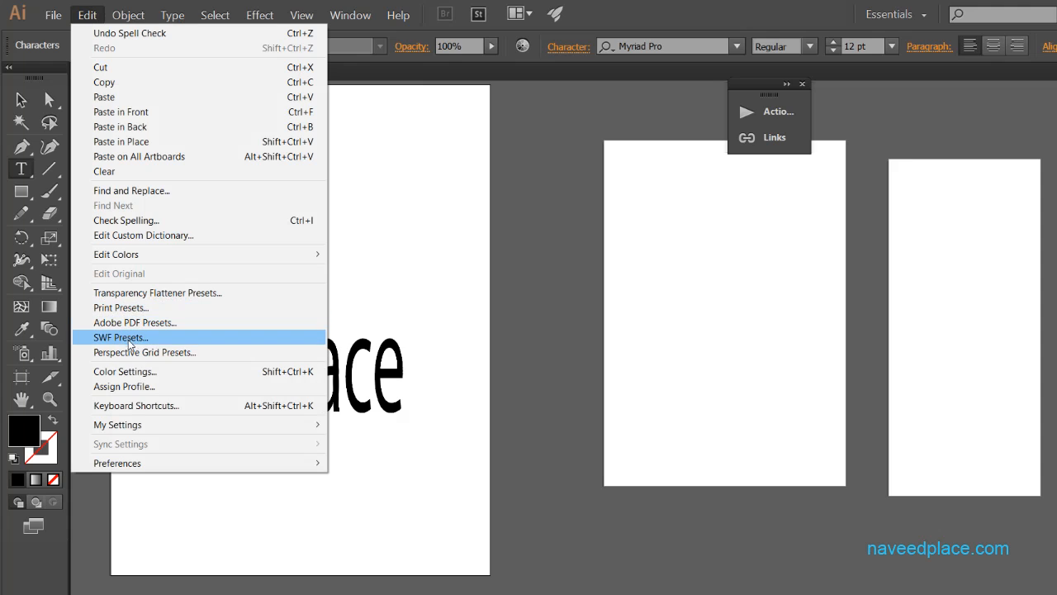
left_click(129, 345)
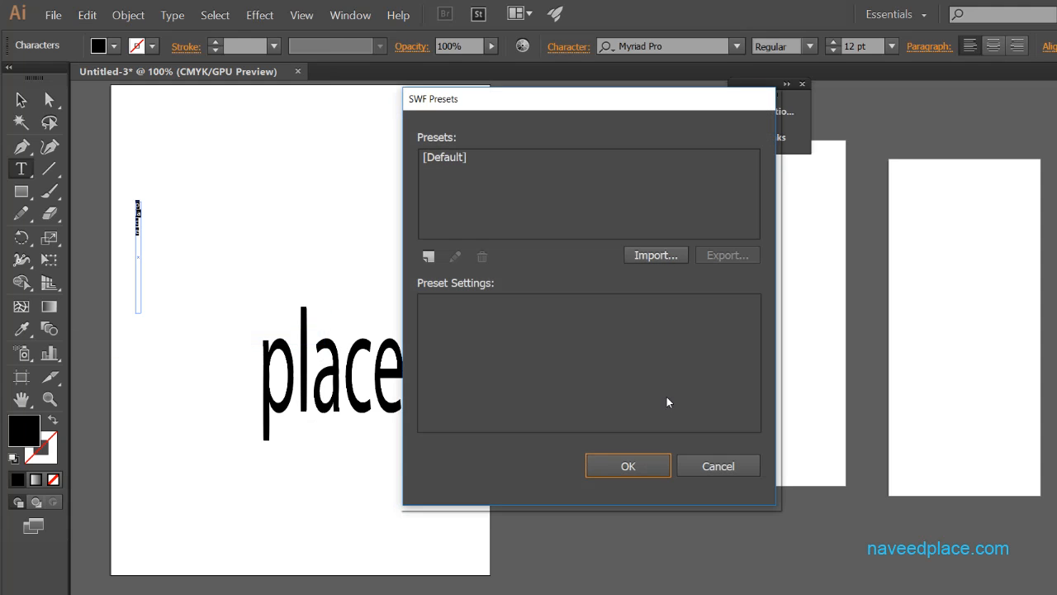
left_click(731, 463)
left_click(92, 20)
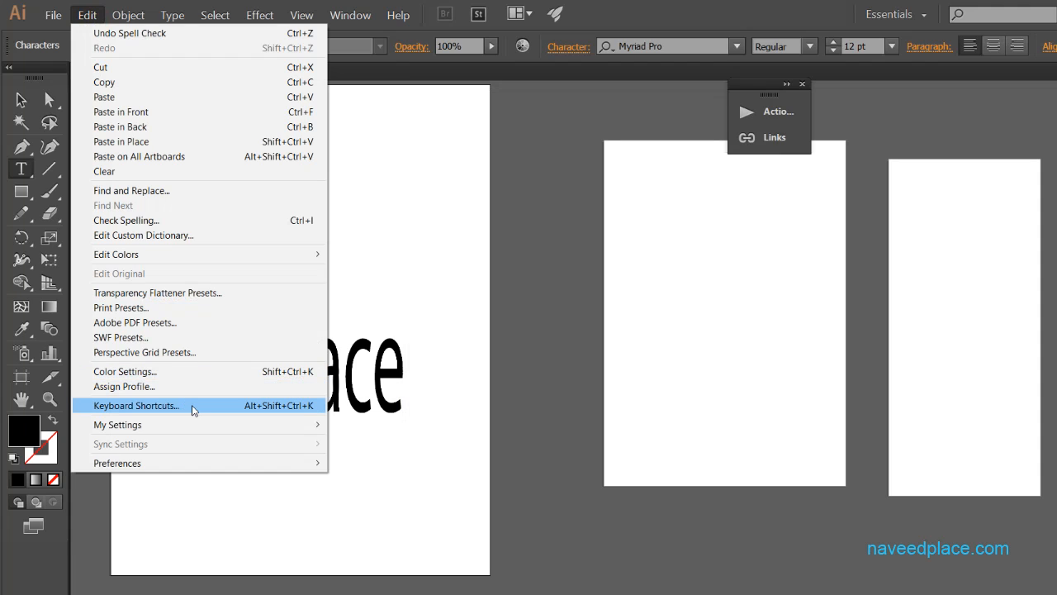
left_click(196, 353)
left_click(732, 463)
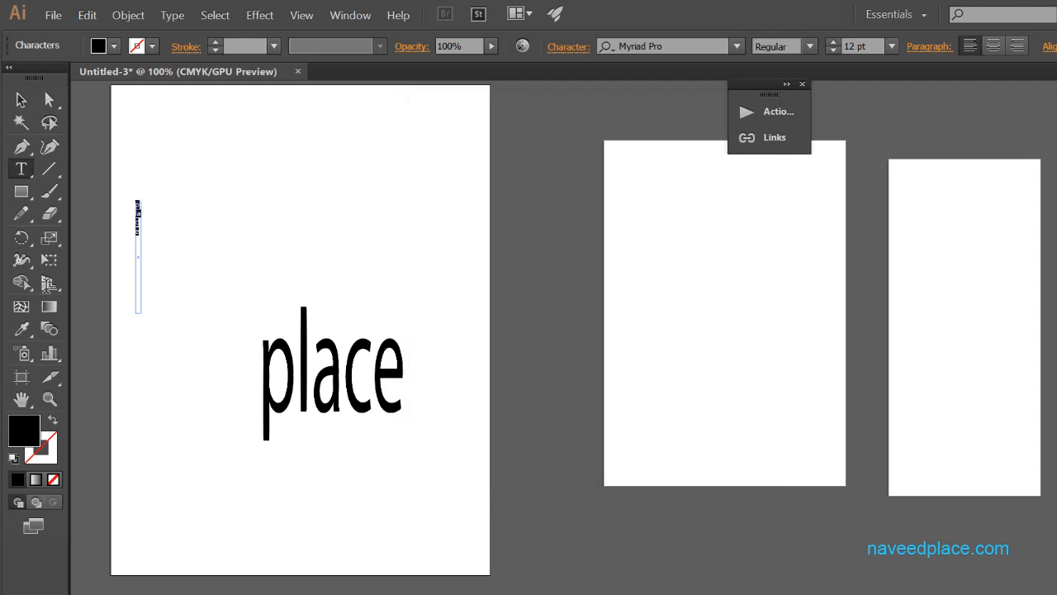
Step: Show the perspective grid over the first artboard and hide it again
left_click(48, 283)
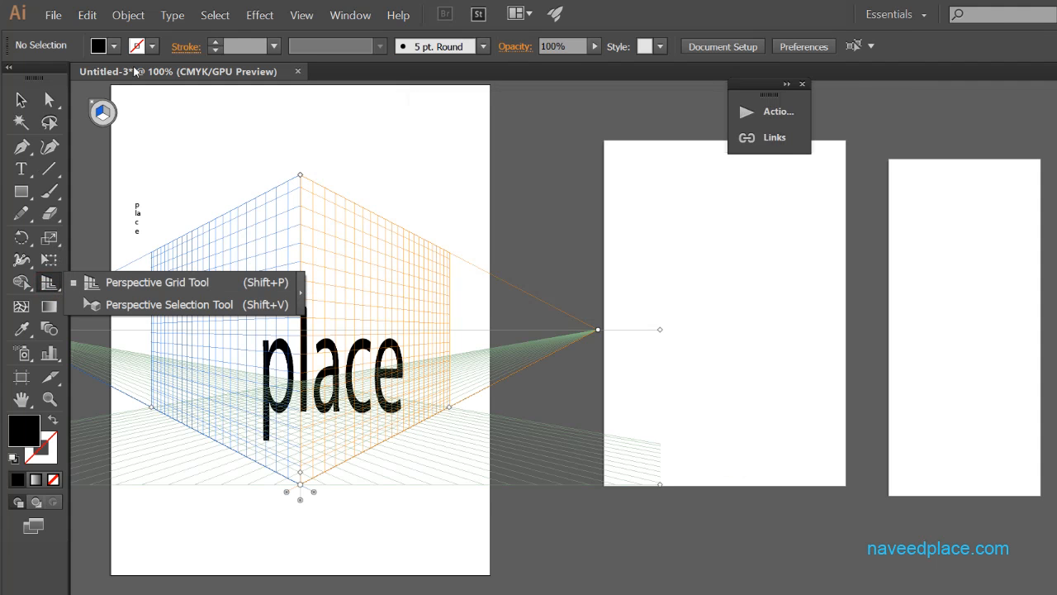
left_click(94, 86)
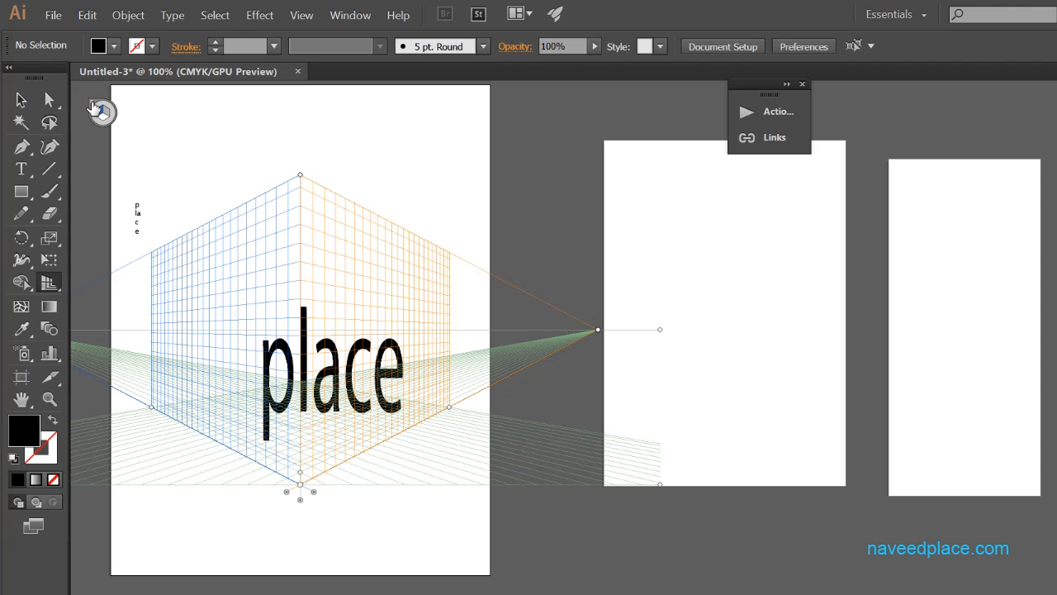
left_click(95, 100)
Step: View the Color Settings and cancel the dialog without changing anything
left_click(87, 15)
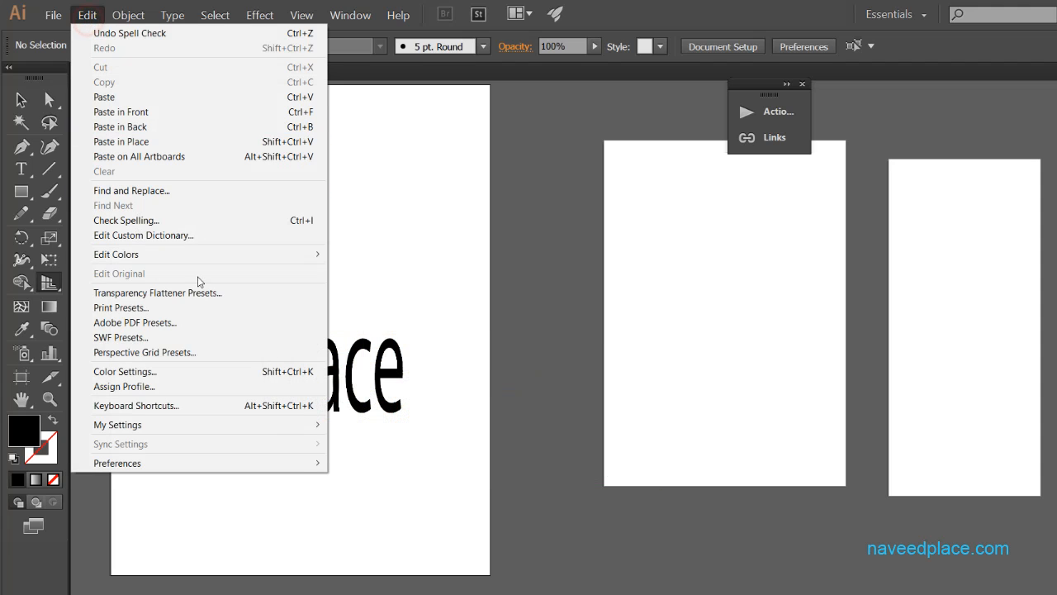
left_click(142, 373)
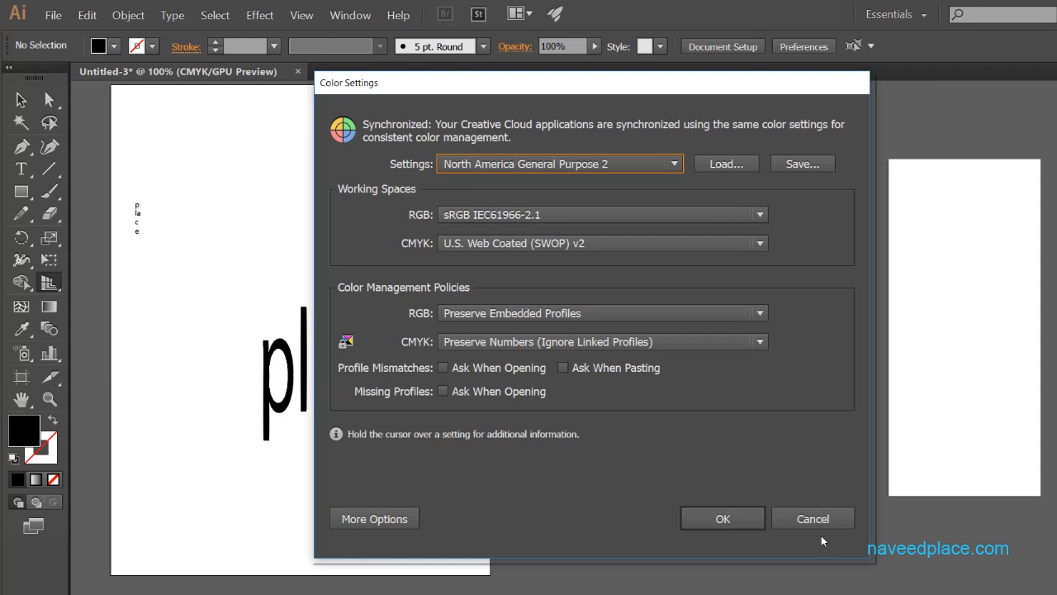
left_click(805, 519)
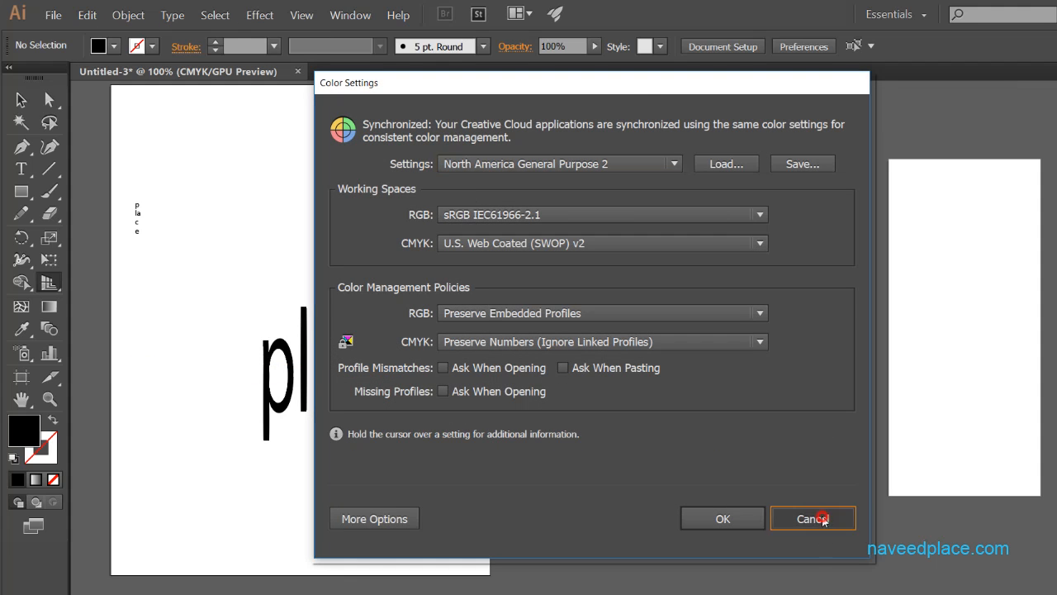
Step: Browse the tool shortcuts in the Keyboard Shortcuts dialog from the beginning to the end of the list
left_click(87, 15)
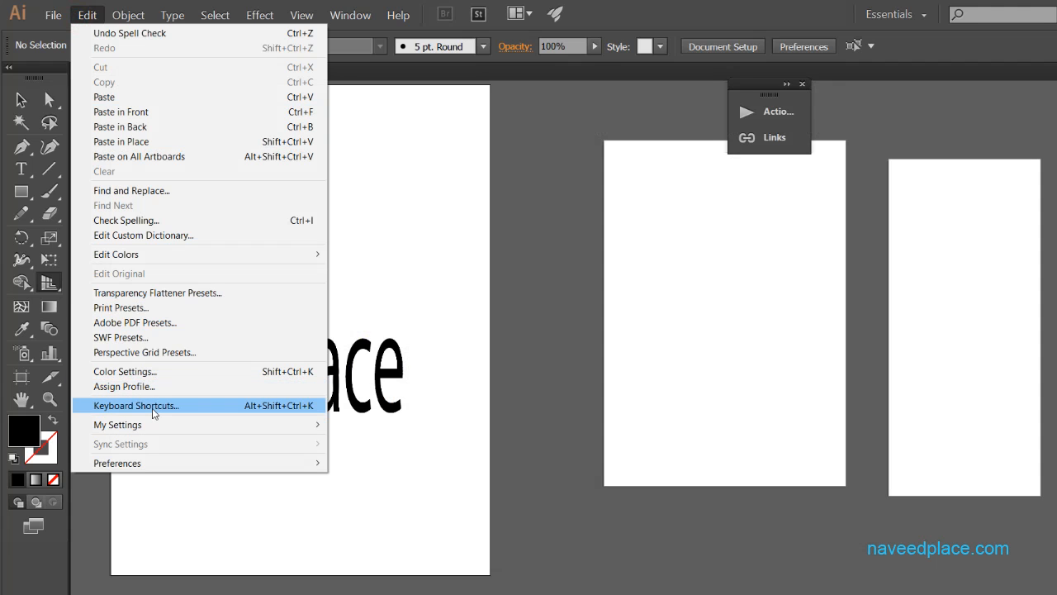
left_click(137, 404)
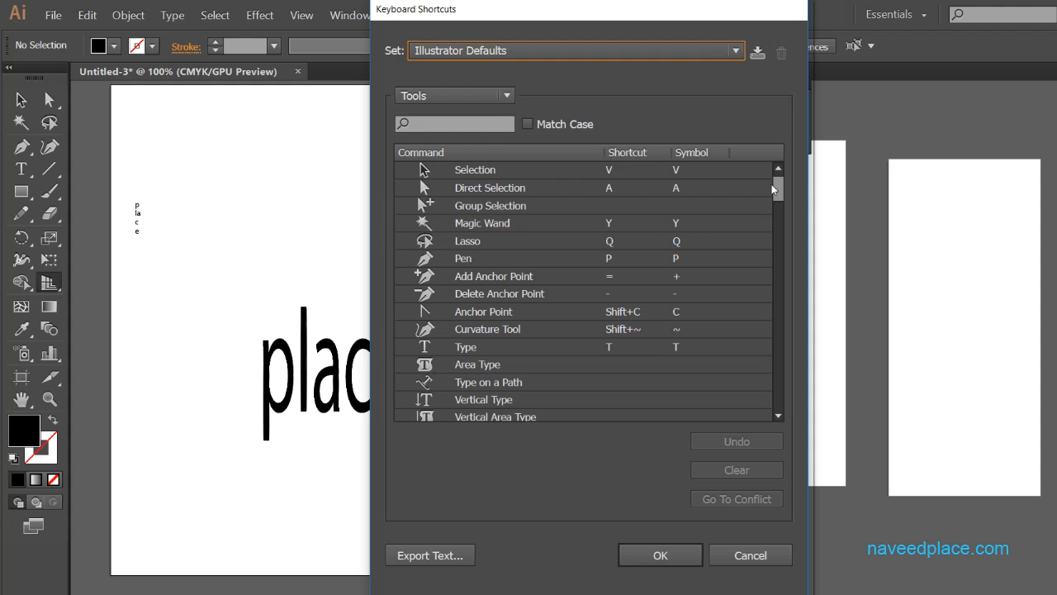
left_click_drag(776, 190, 778, 407)
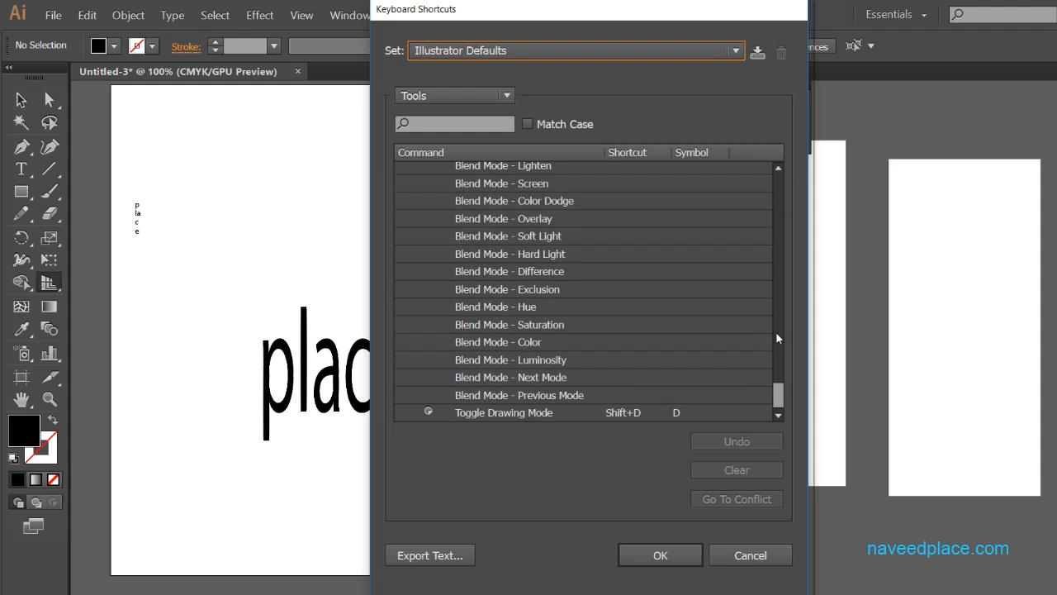
left_click_drag(776, 360, 780, 169)
Step: Examine the shortcut and symbol entries of the Selection and Direct Selection tools, then cancel the Keyboard Shortcuts dialog
left_click(510, 51)
left_click(511, 51)
left_click(479, 187)
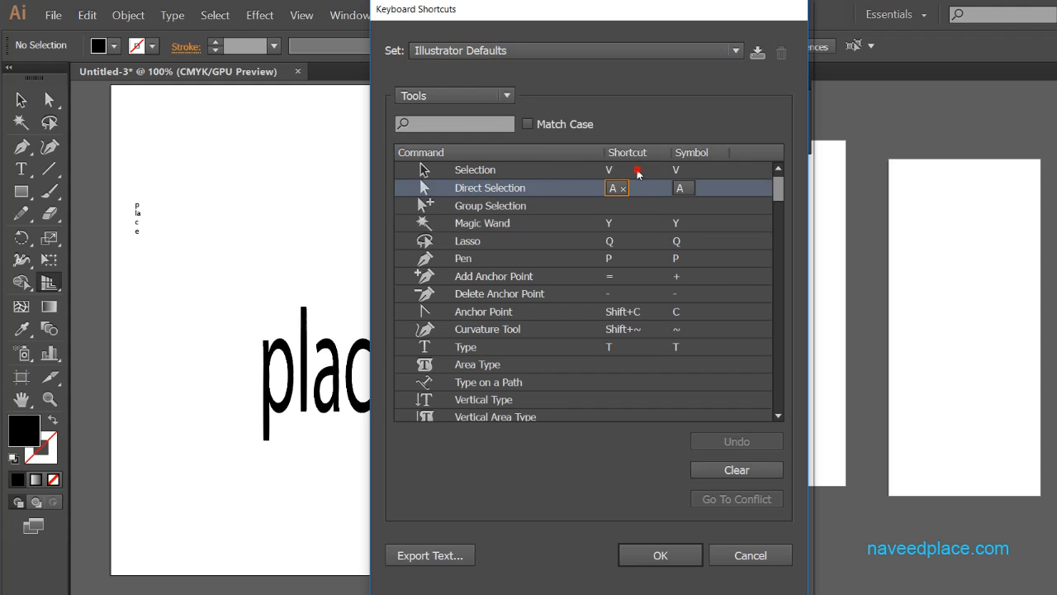
left_click(638, 171)
left_click(691, 170)
left_click(675, 279)
left_click(684, 185)
left_click(685, 169)
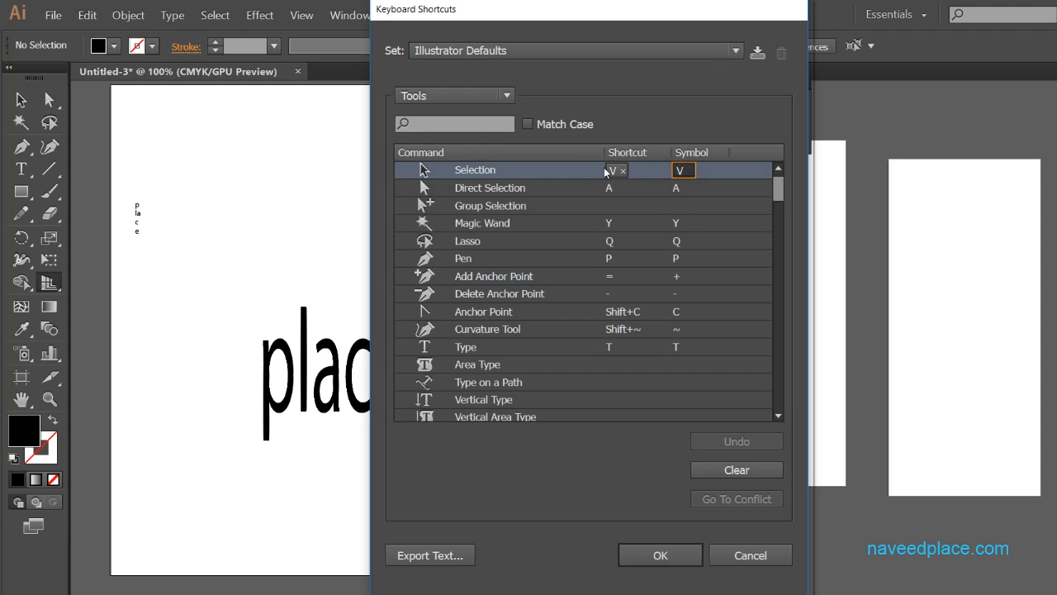
left_click(430, 187)
scroll(546, 290, "down", 20)
scroll(529, 330, "up", 20)
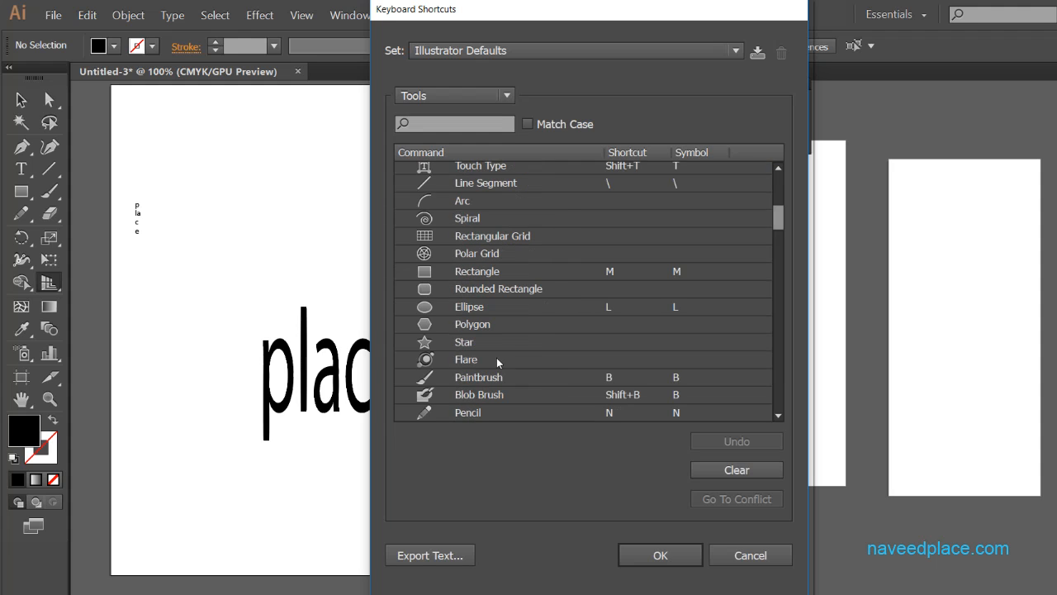
scroll(509, 356, "down", 20)
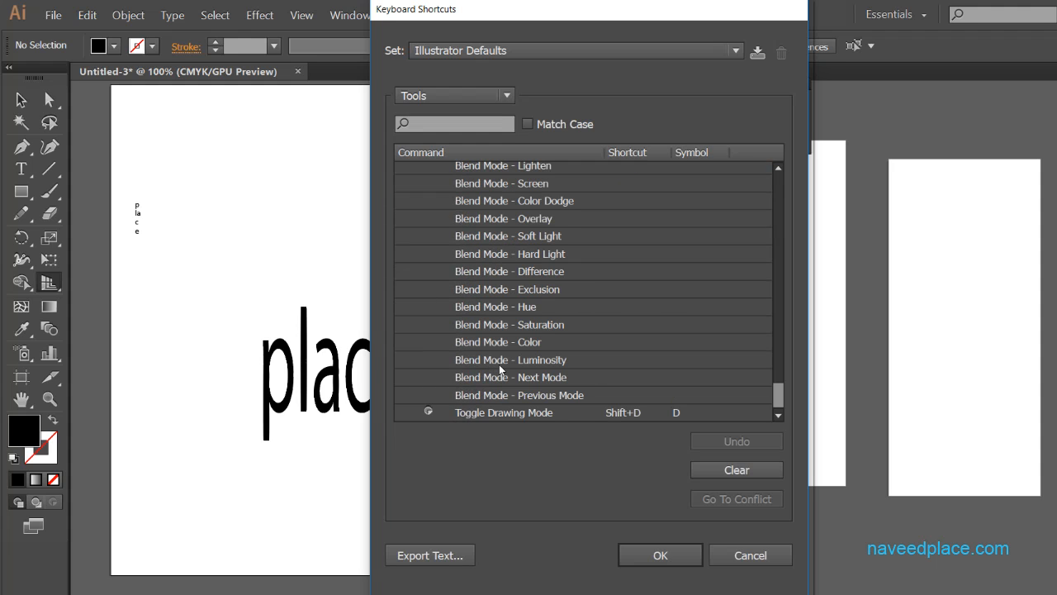
left_click(748, 558)
Step: Export the keyboard shortcuts to the text file Illustrator Defaults in Documents, then cancel the Keyboard Shortcuts dialog
left_click(80, 15)
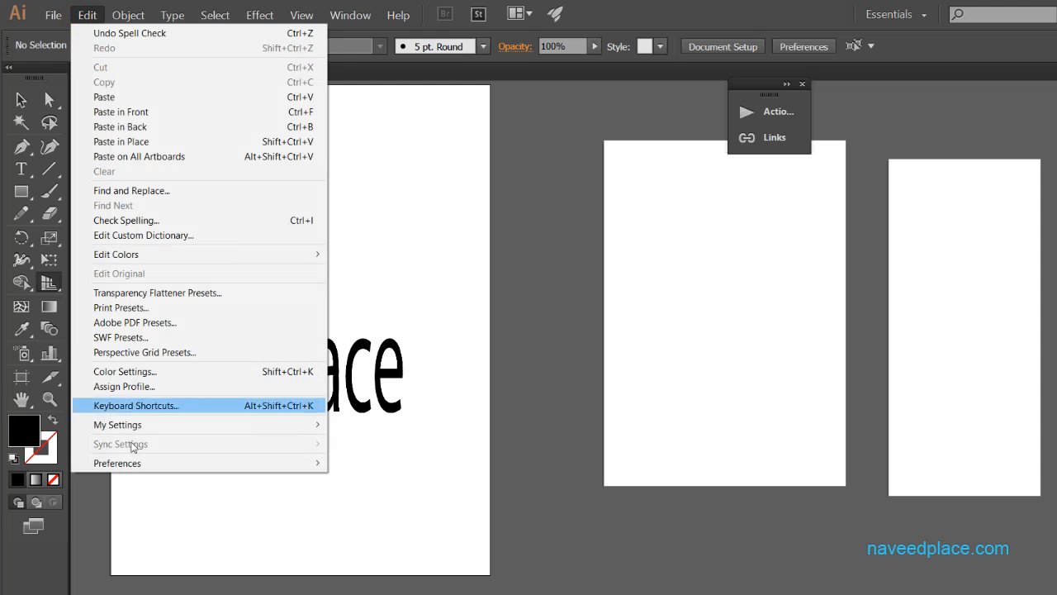
left_click(137, 405)
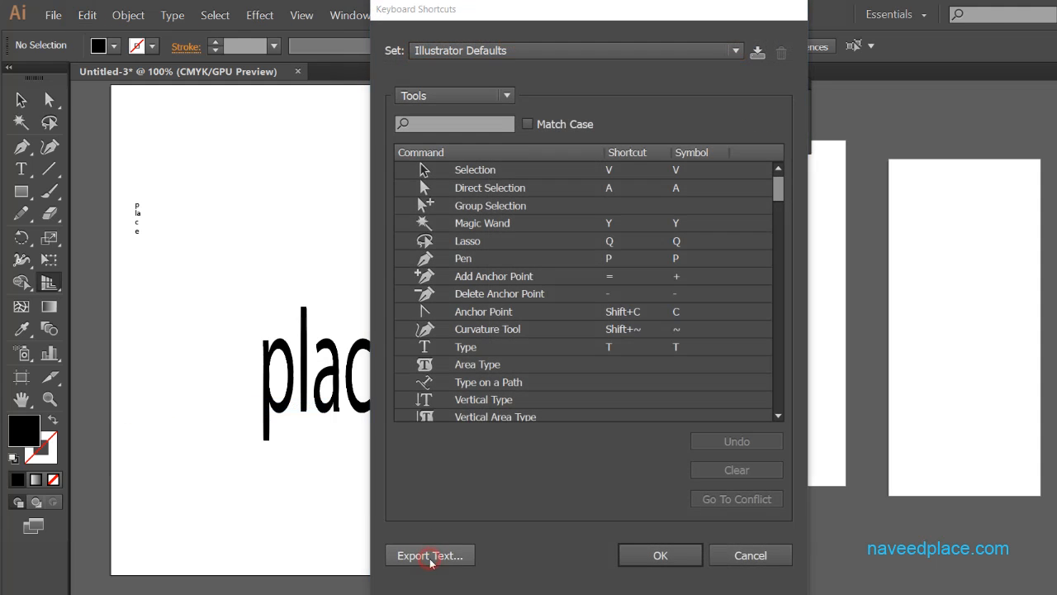
left_click(431, 555)
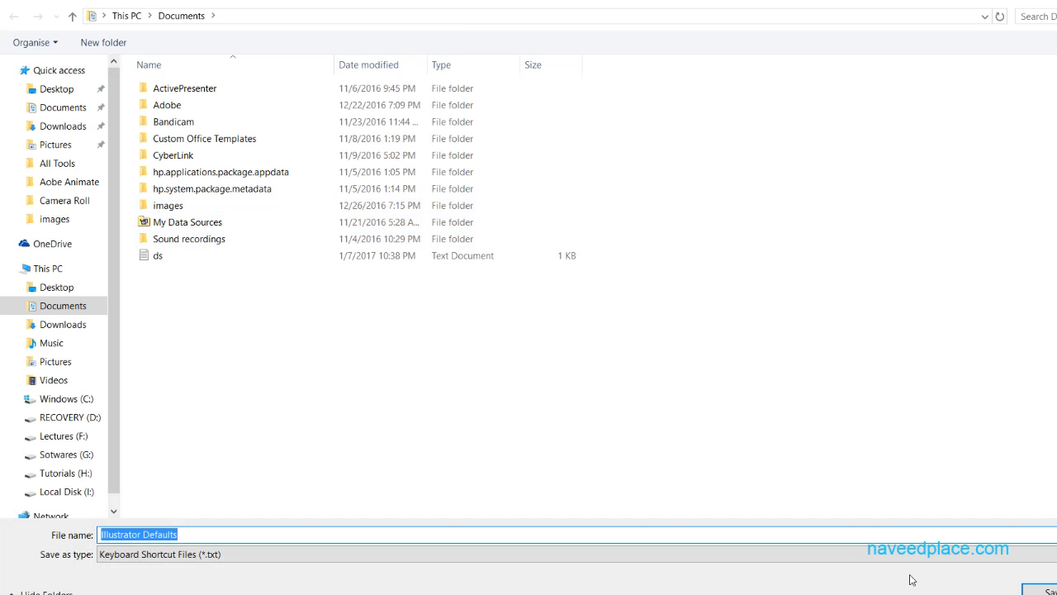
left_click(1039, 590)
left_click(733, 554)
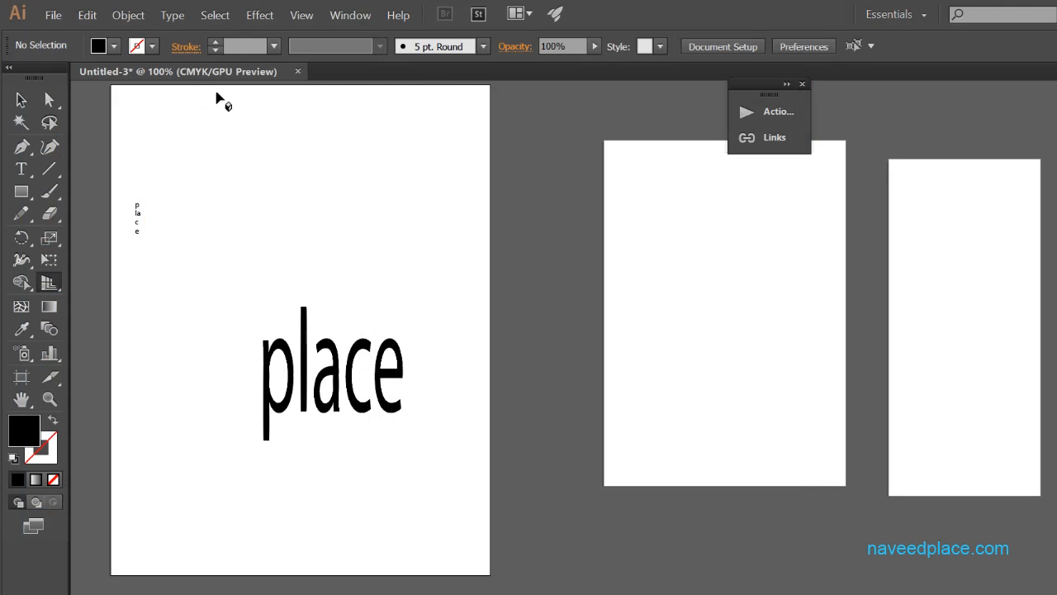
left_click(86, 15)
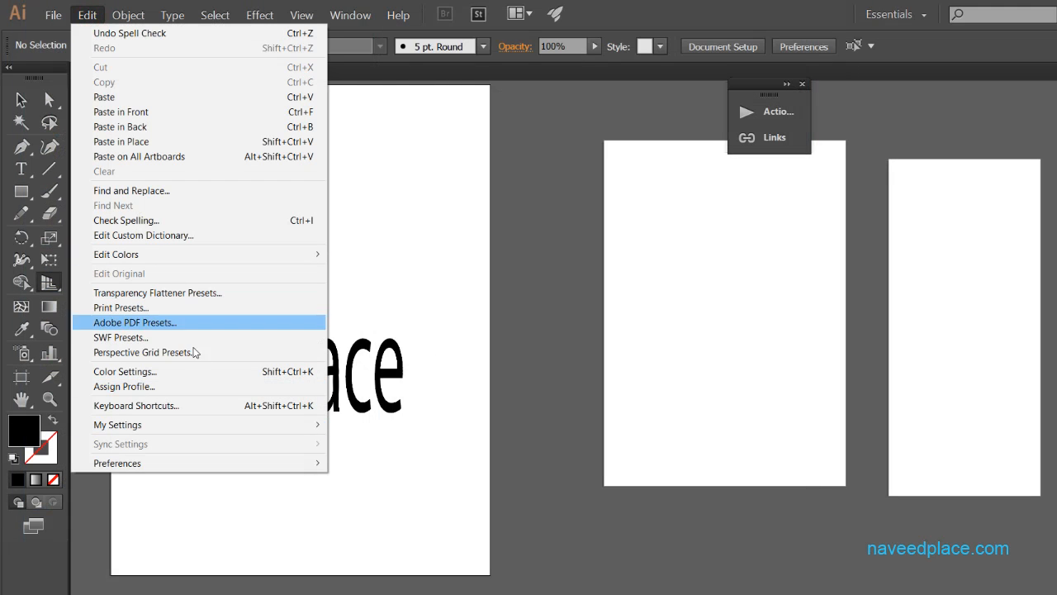
mouse_move(199, 425)
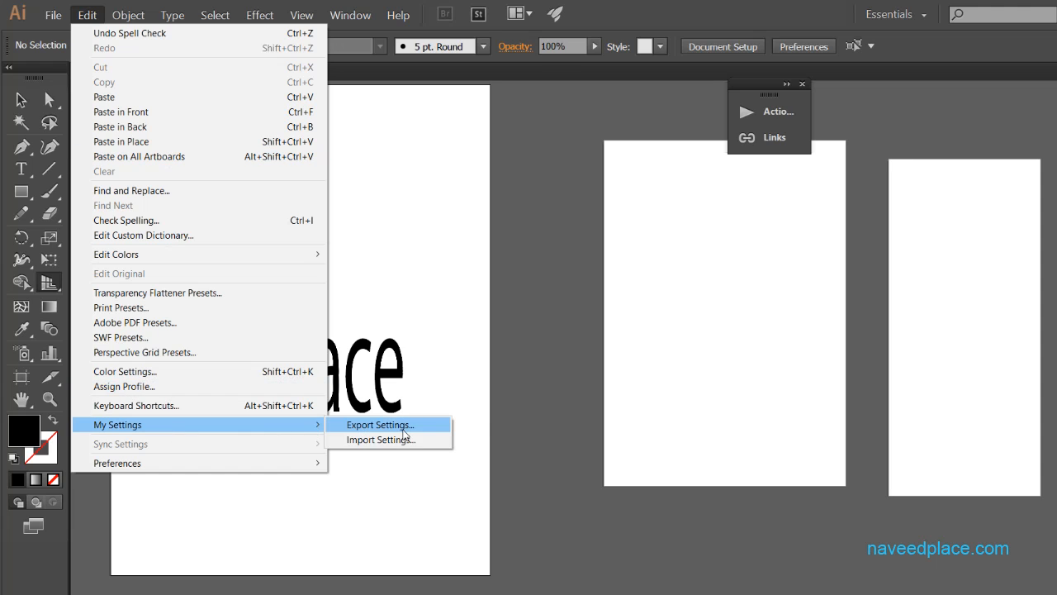
left_click(410, 426)
key("t")
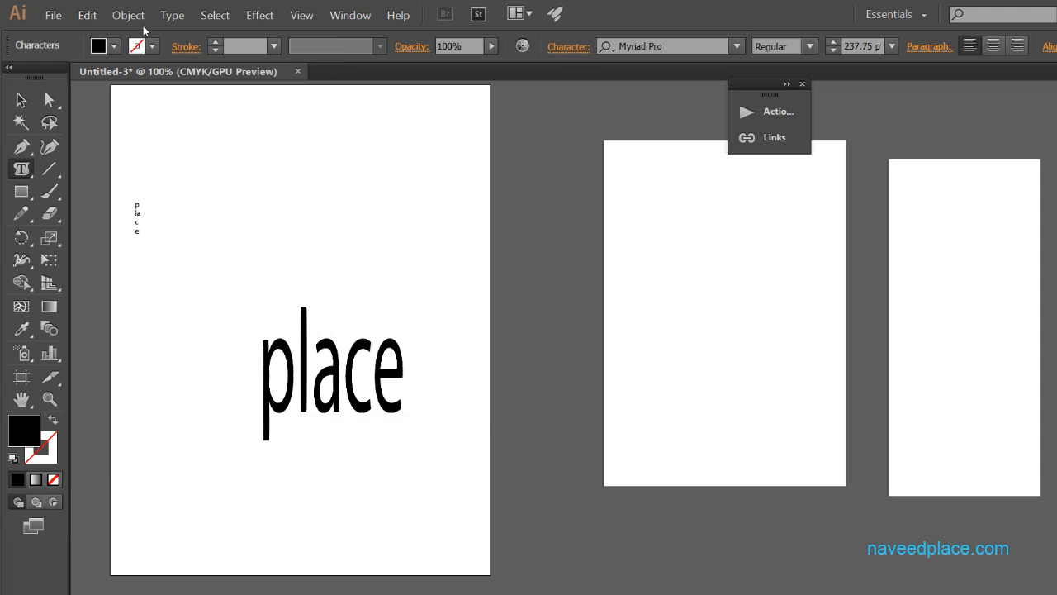
Step: Export the application settings to the Desktop under the author's name followed by 321
left_click(87, 15)
left_click(217, 426)
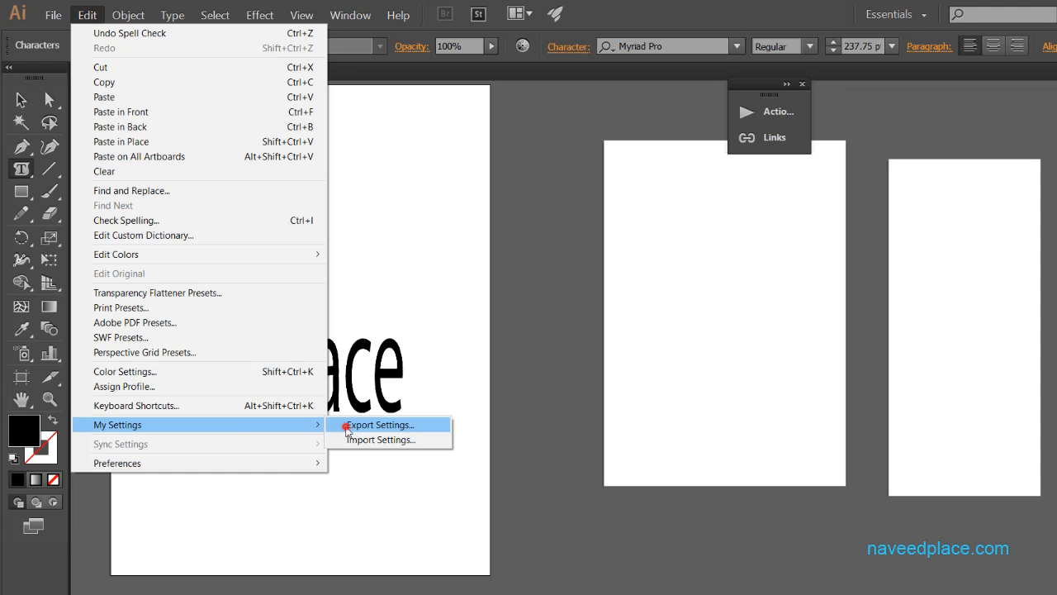
left_click(379, 424)
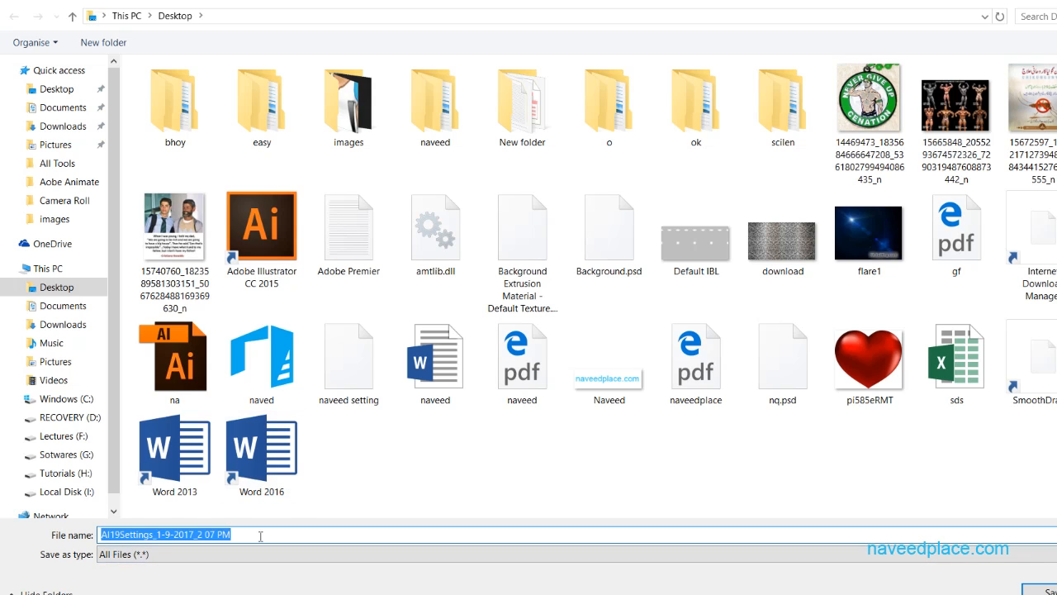
type("naveed")
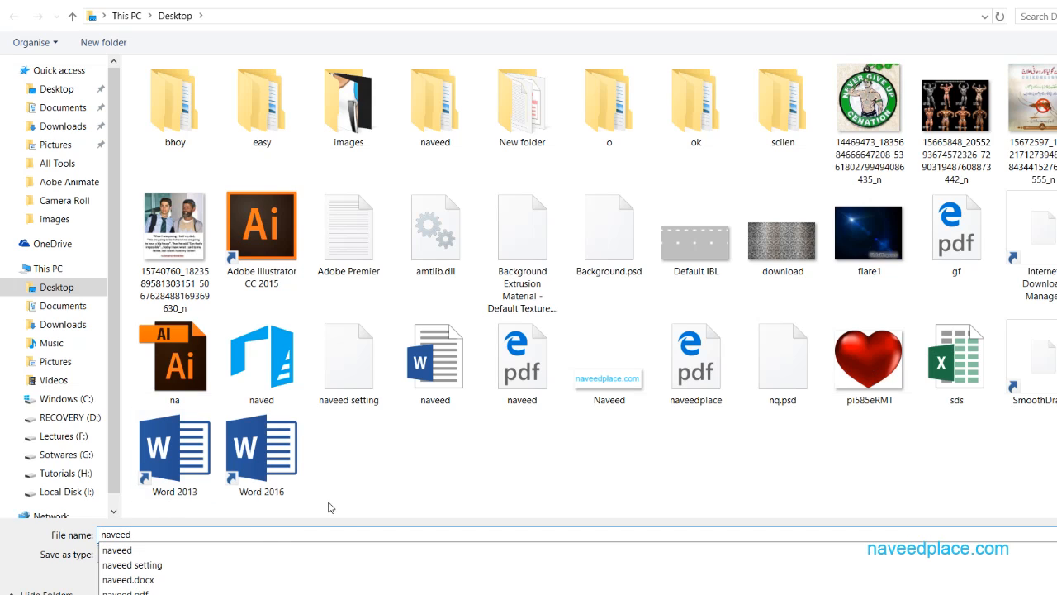
type("321")
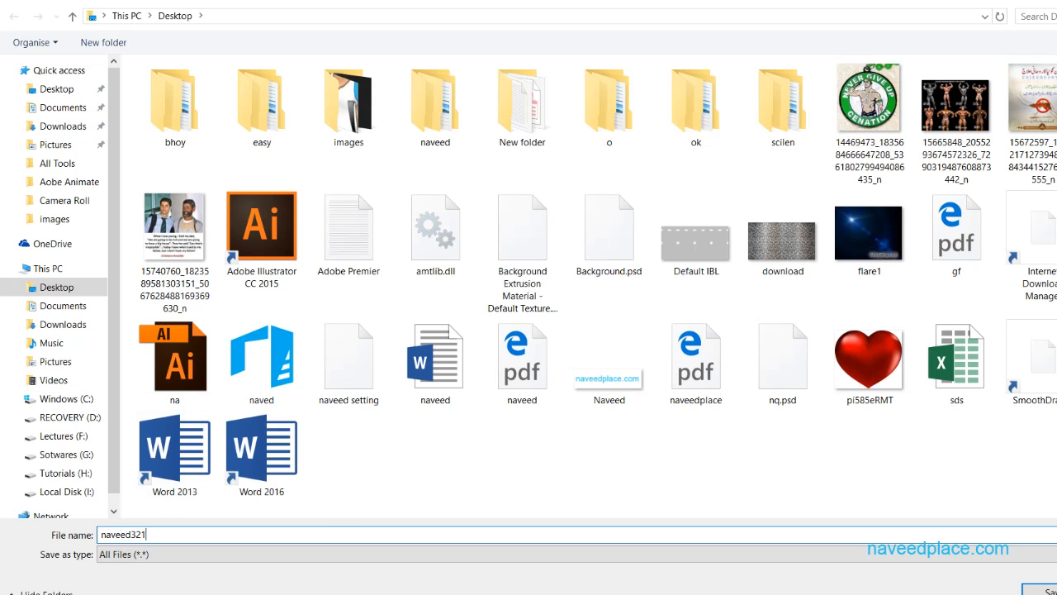
left_click(1036, 590)
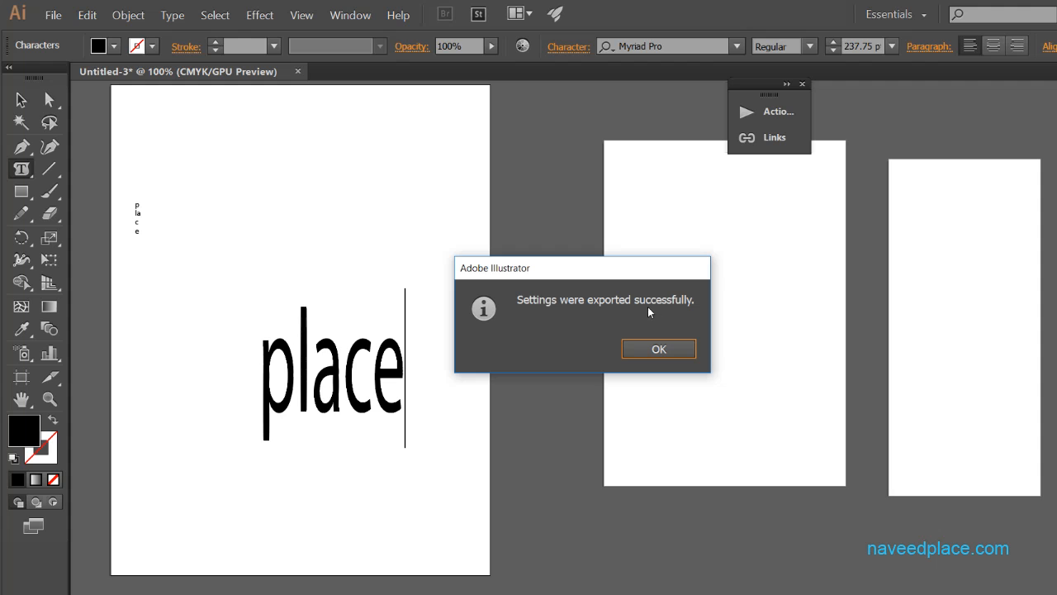
left_click(656, 348)
Step: Start importing saved settings and cancel the import
left_click(87, 15)
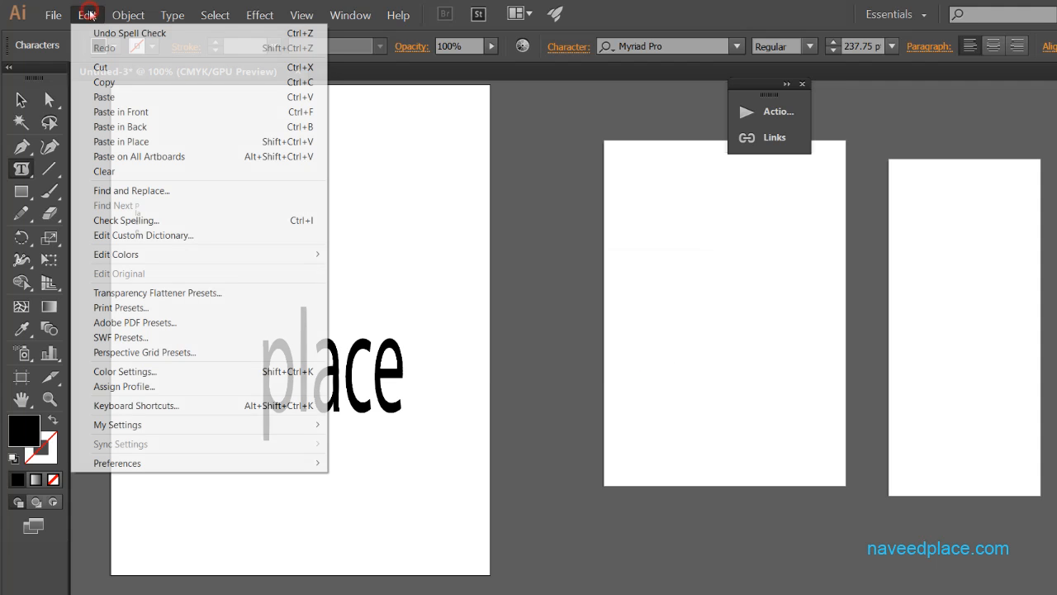
left_click(138, 428)
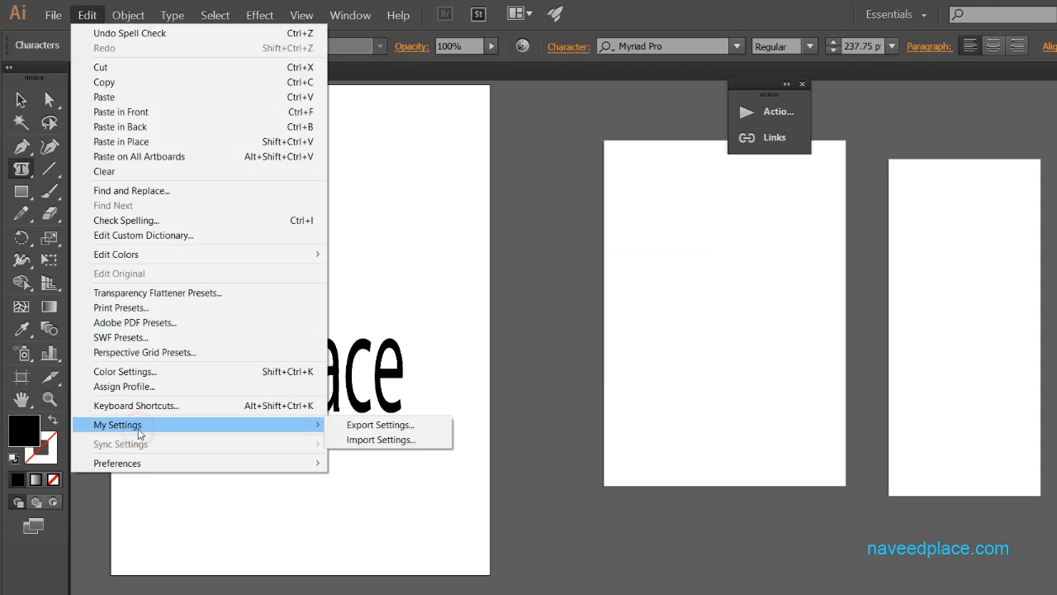
left_click(363, 440)
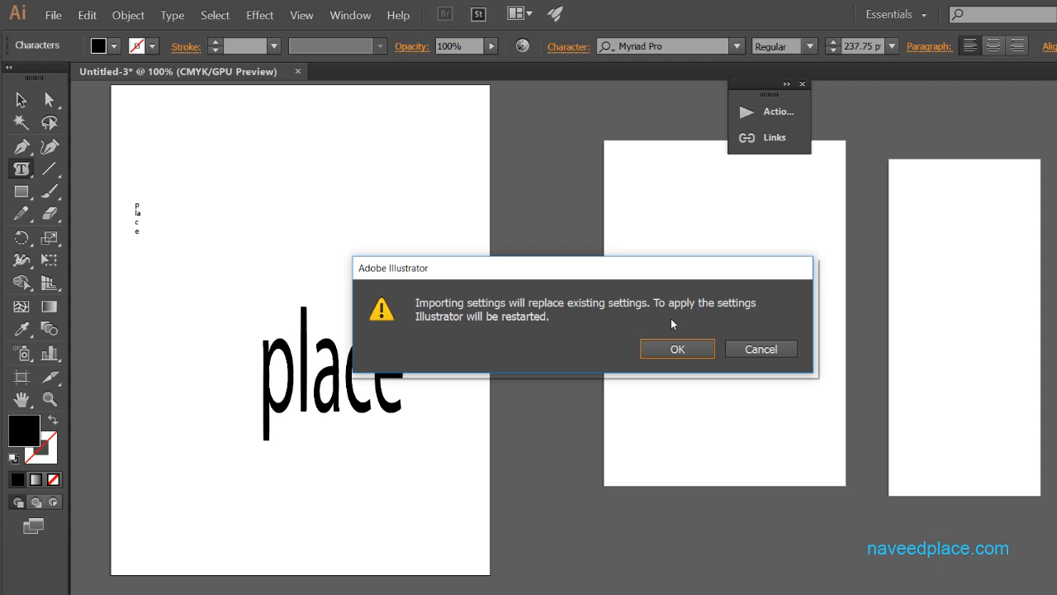
left_click(760, 349)
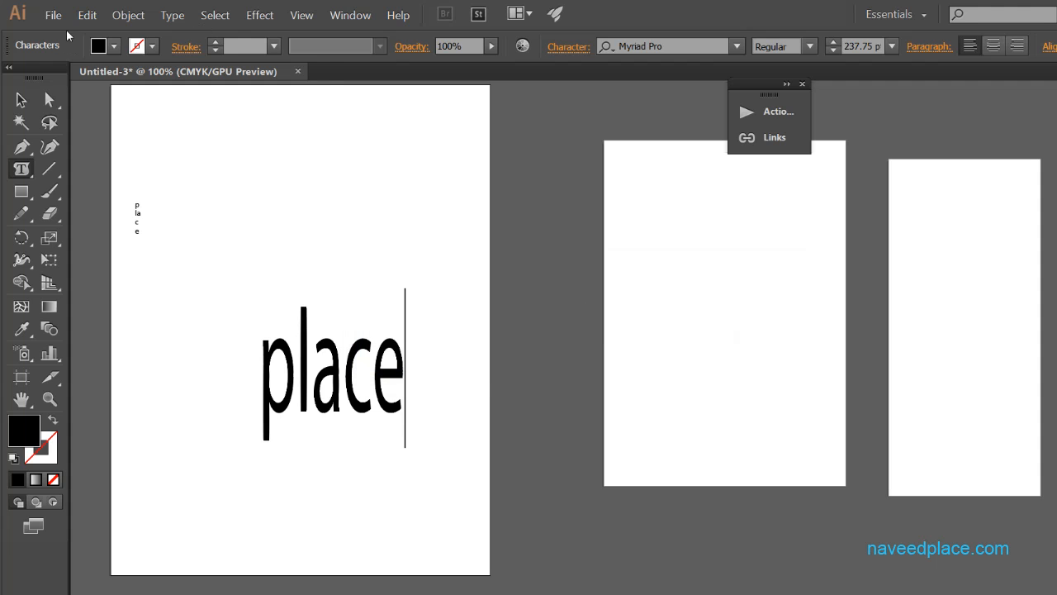
Step: View the General, GPU Performance, User Interface and Slices preferences
left_click(86, 14)
mouse_move(168, 430)
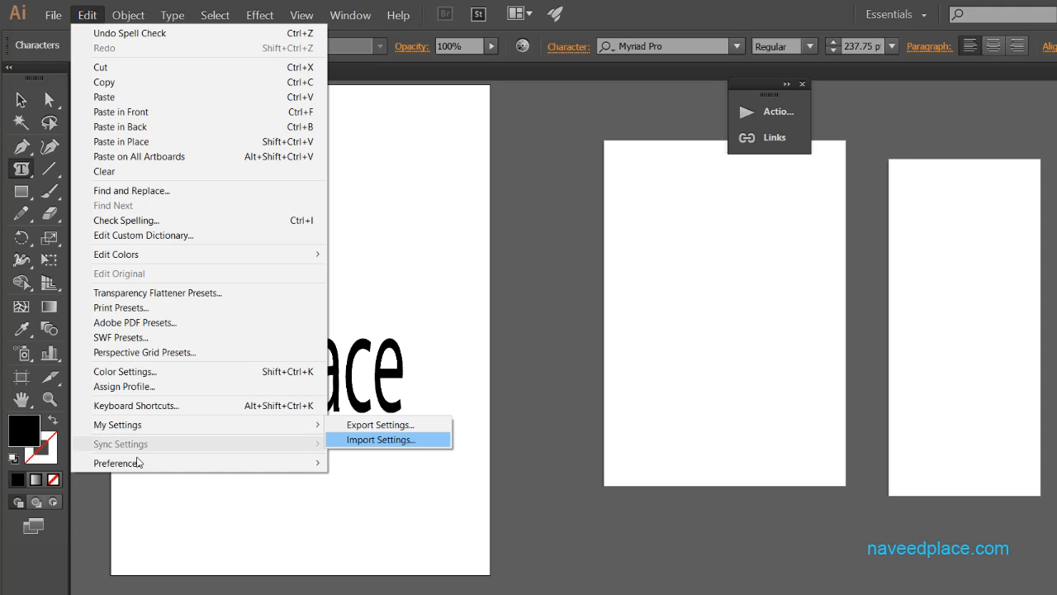
mouse_move(137, 461)
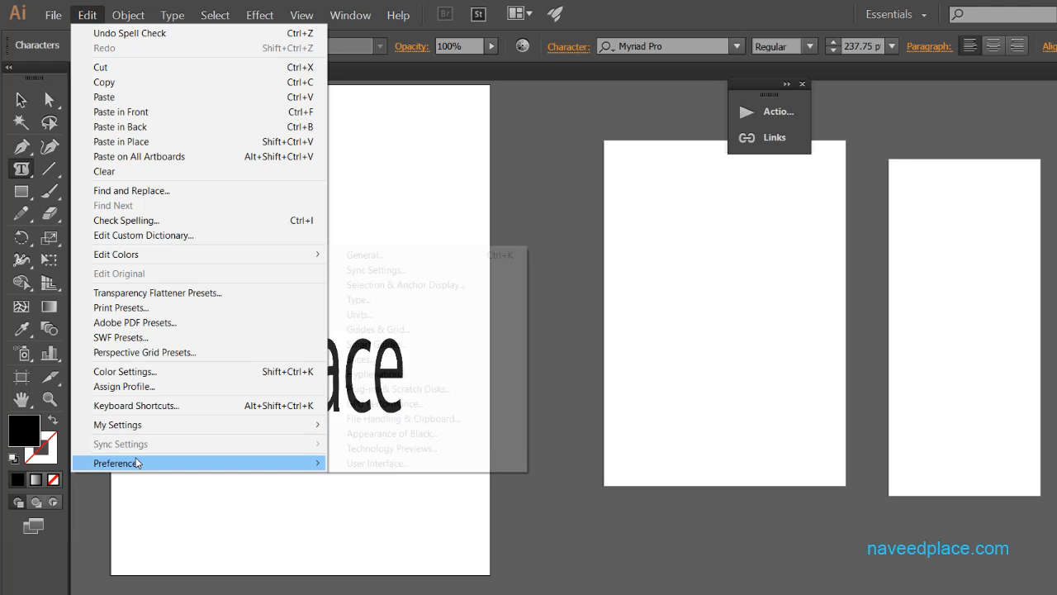
left_click(431, 260)
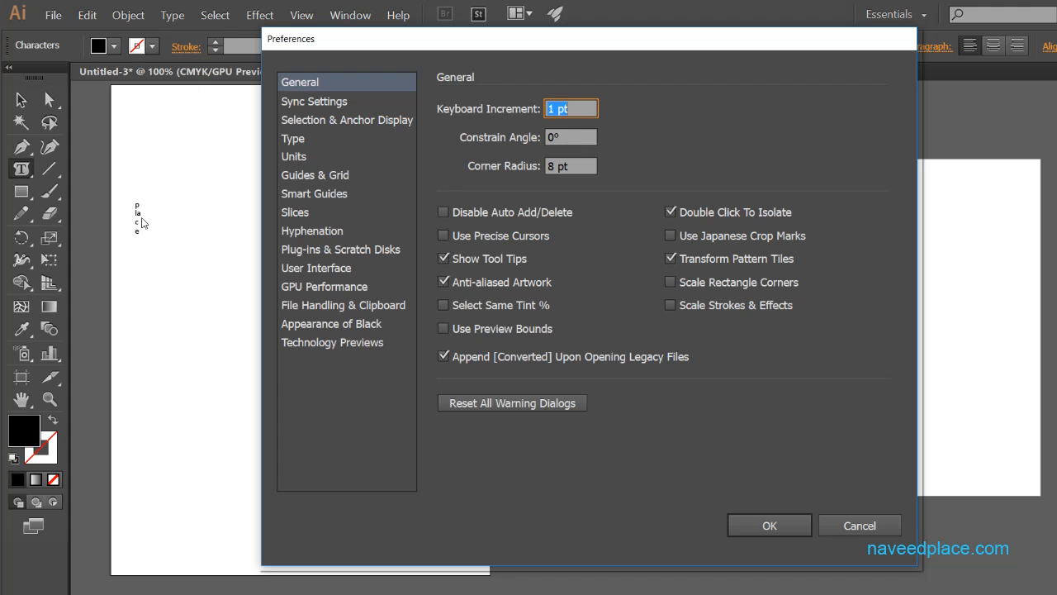
left_click(355, 290)
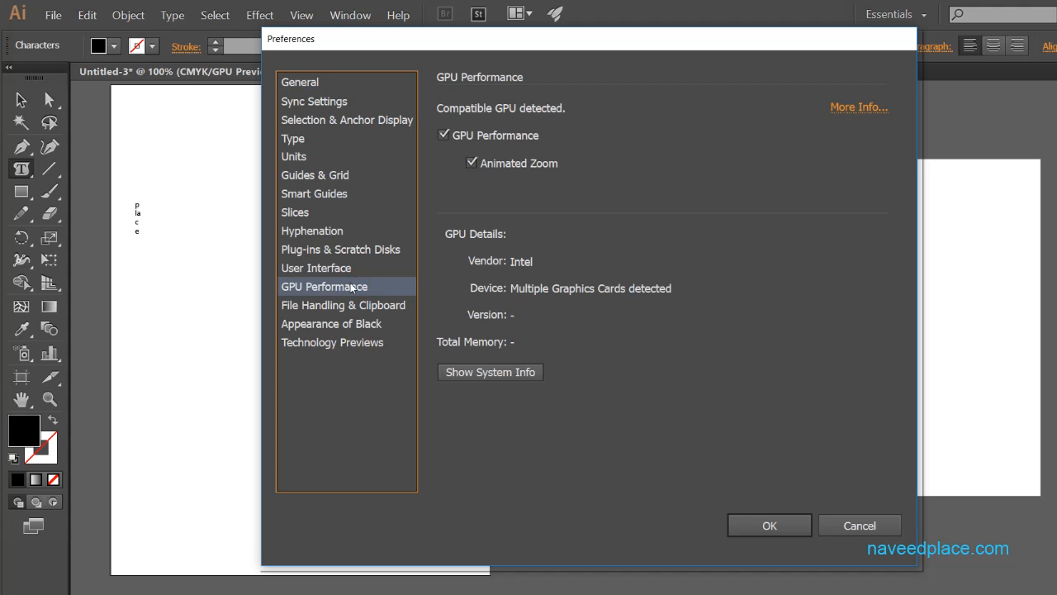
left_click(281, 269)
left_click(304, 213)
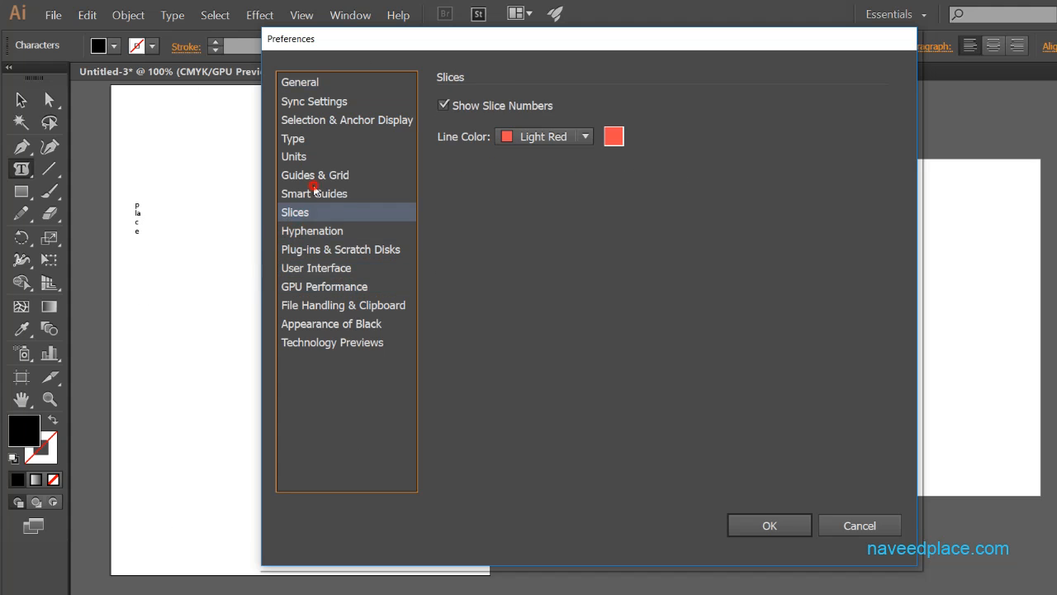
Step: View the Guides & Grid, Smart Guides, Units, Type and Sync Settings preferences, then cancel the dialog
left_click(313, 175)
left_click(317, 193)
left_click(318, 176)
left_click(319, 156)
left_click(319, 141)
left_click(312, 158)
left_click(321, 141)
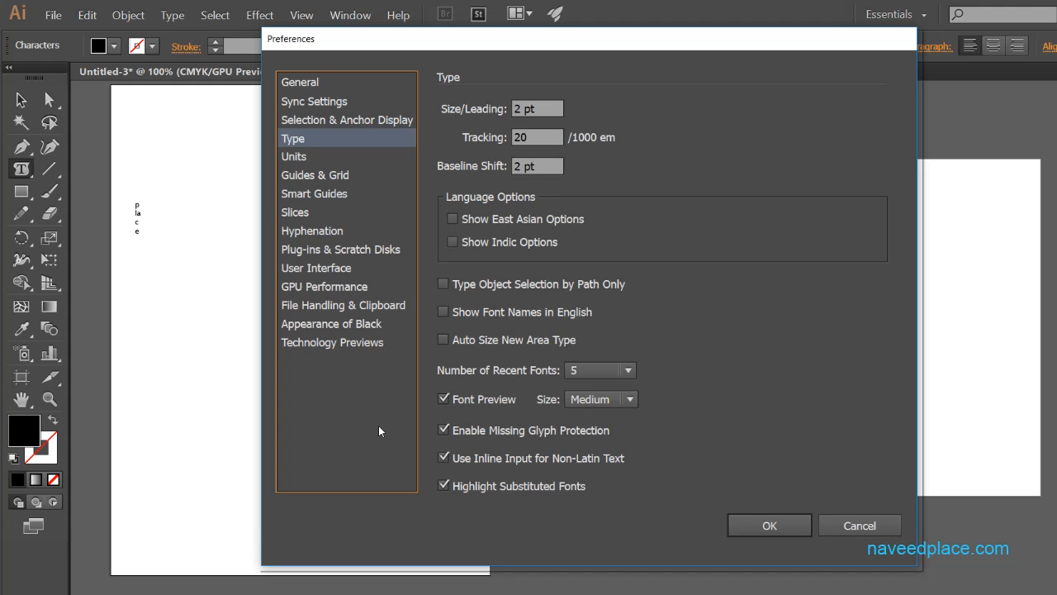
left_click(314, 100)
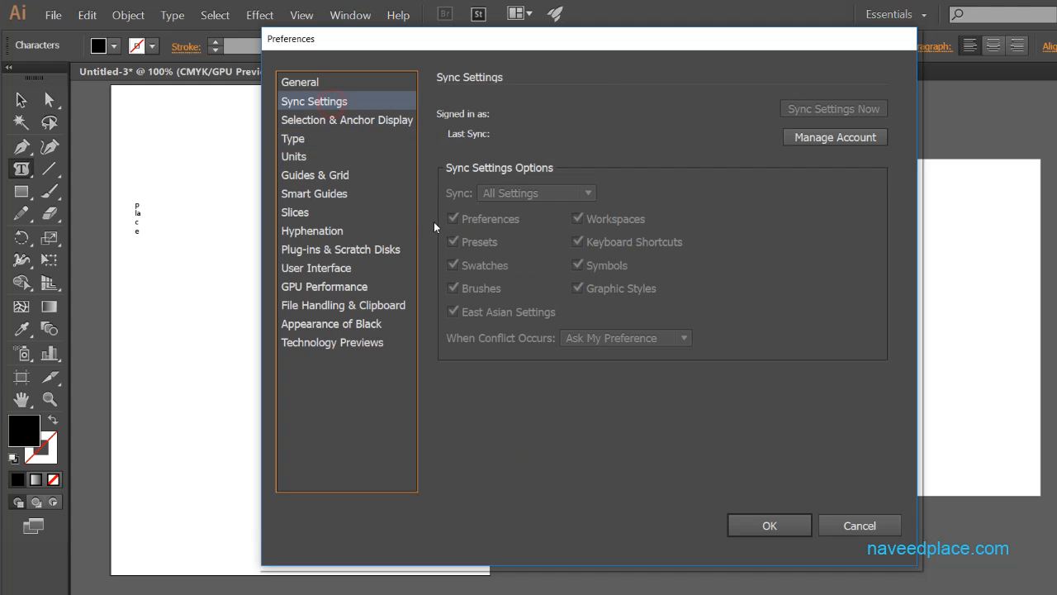
left_click(859, 525)
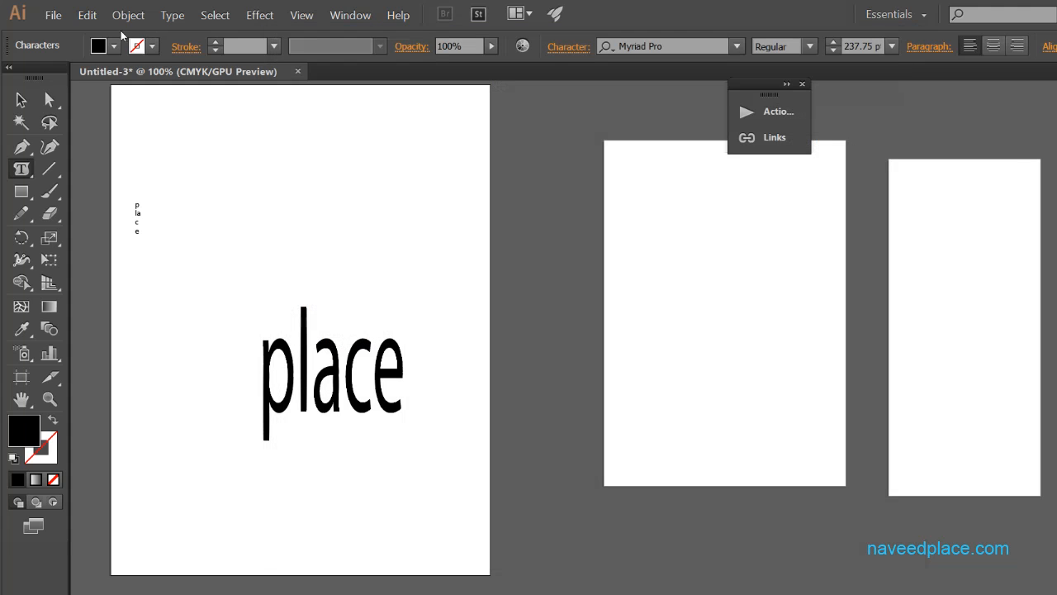
left_click(89, 18)
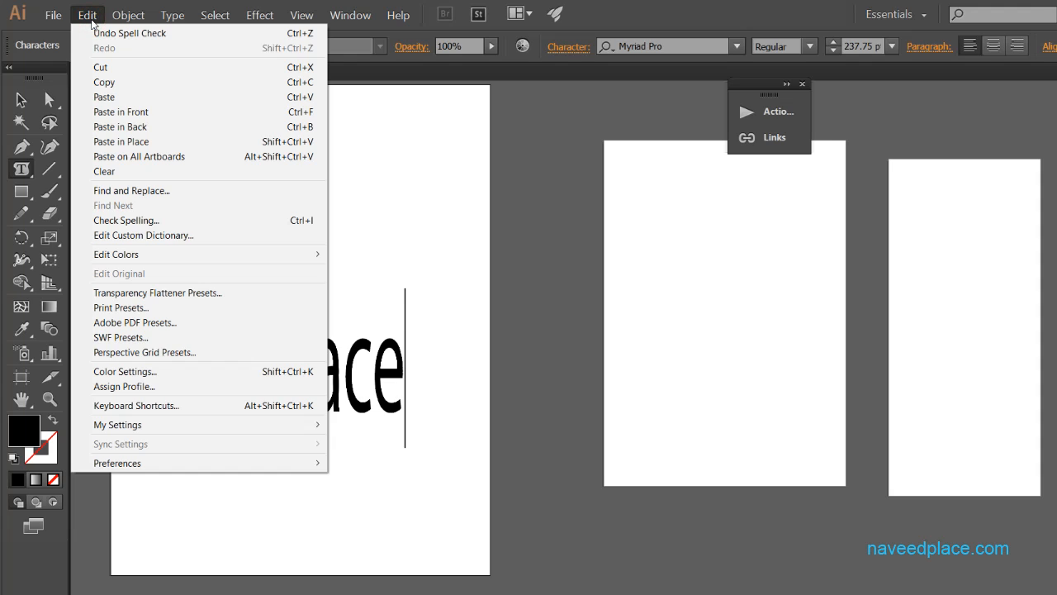